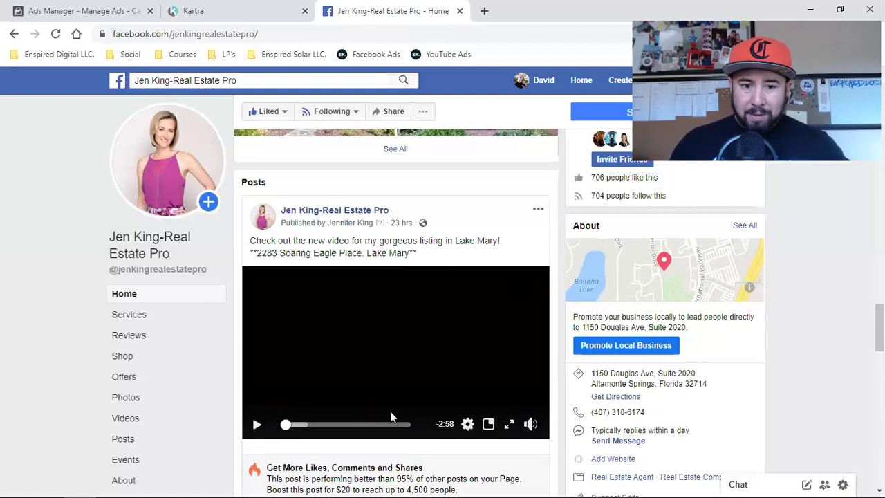
- Play the agent's listing video, view it on its own page, then return to the business page
{"action": "left_click", "coordinate": [256, 424]}
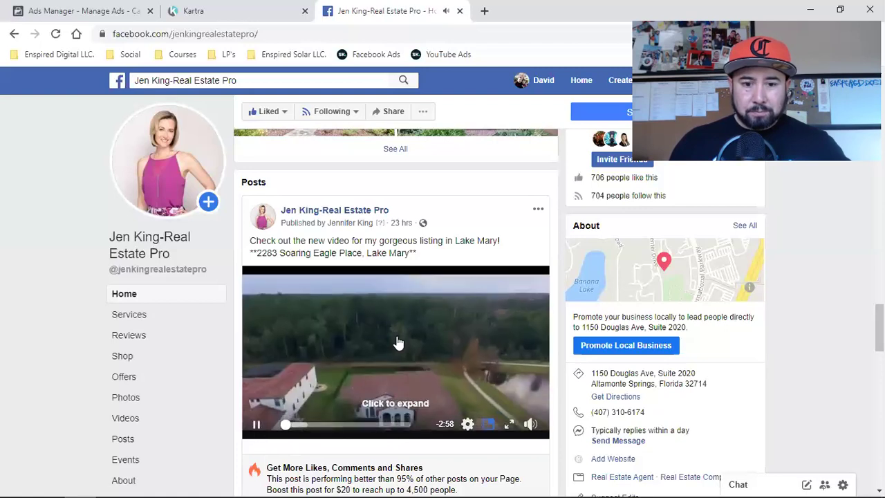
{"action": "left_click", "coordinate": [397, 342]}
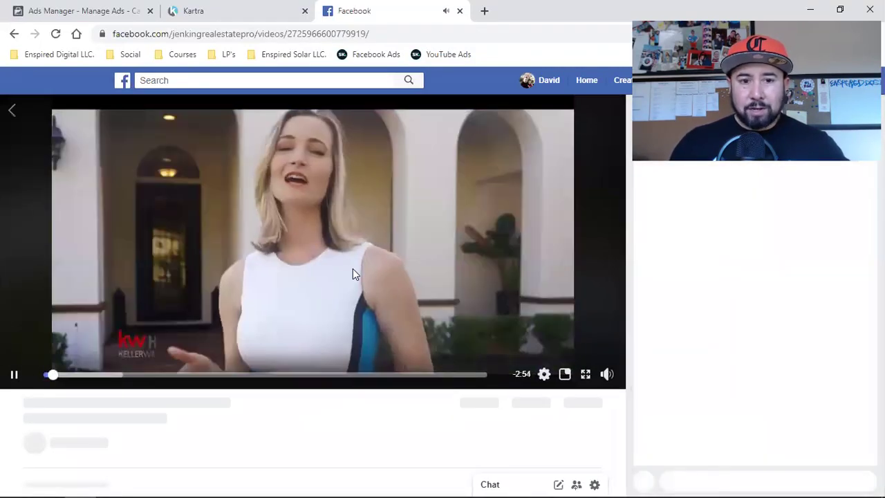
{"action": "left_click", "coordinate": [80, 369]}
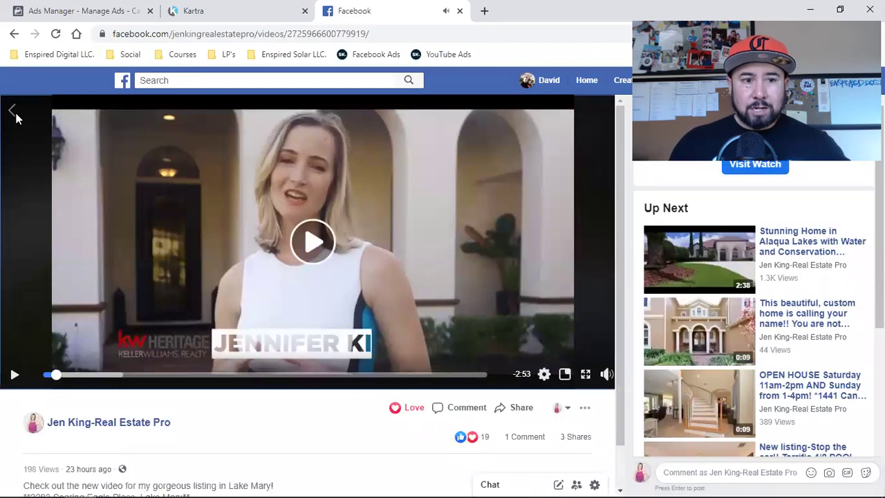
{"action": "left_click", "coordinate": [15, 116]}
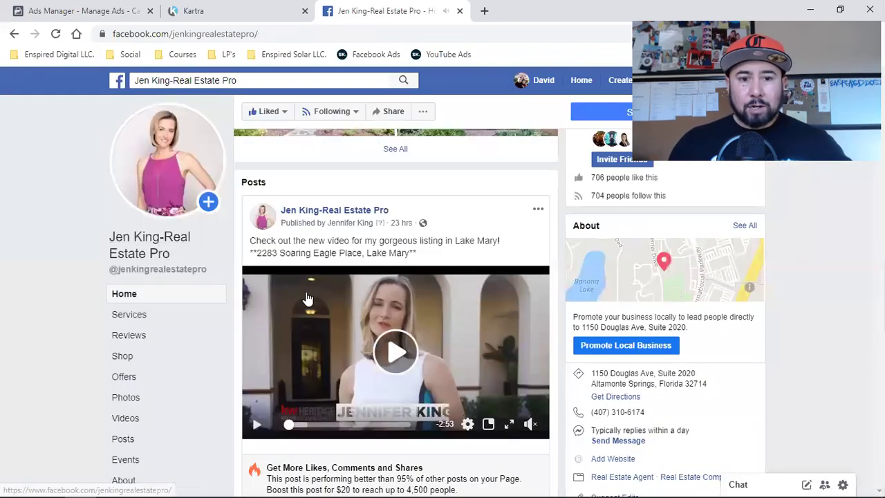
- Pause the post video and return to the Ads Manager campaign objective page
{"action": "left_click", "coordinate": [255, 424]}
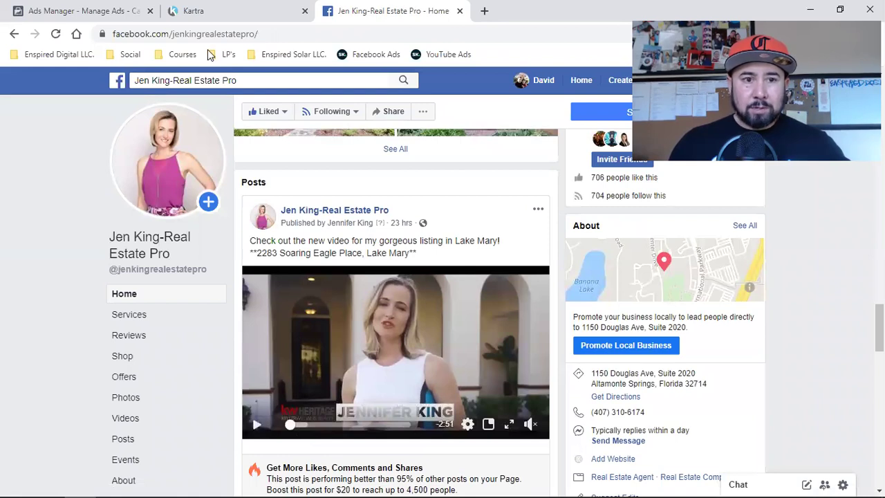
{"action": "left_click", "coordinate": [619, 80]}
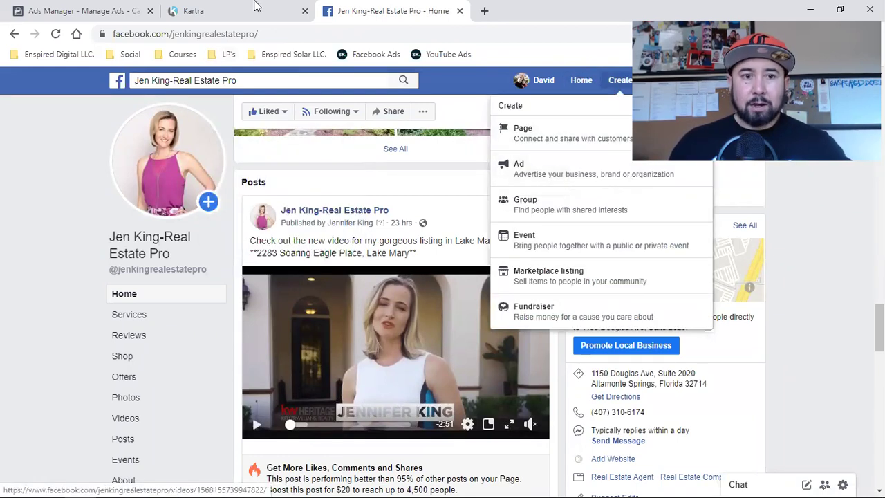
{"action": "left_click", "coordinate": [84, 8]}
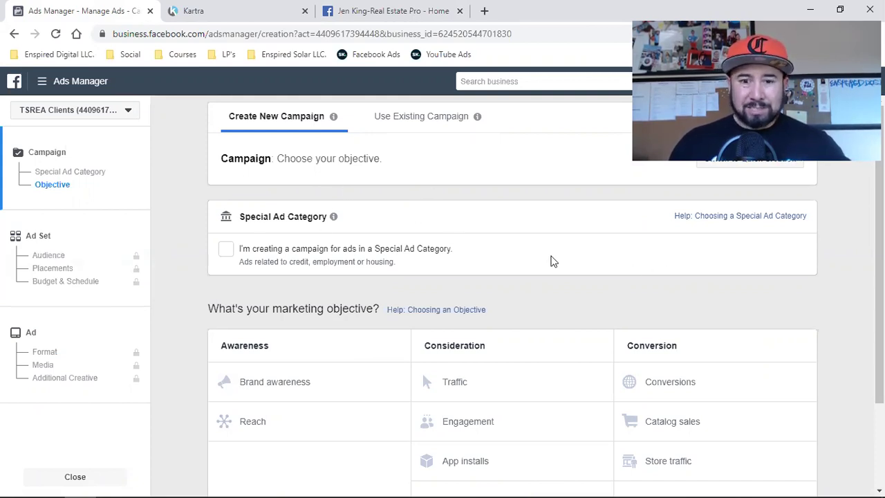
- Flag the campaign as a Special Ad Category and keep Housing as the category
{"action": "left_click", "coordinate": [224, 252]}
{"action": "left_click", "coordinate": [313, 296]}
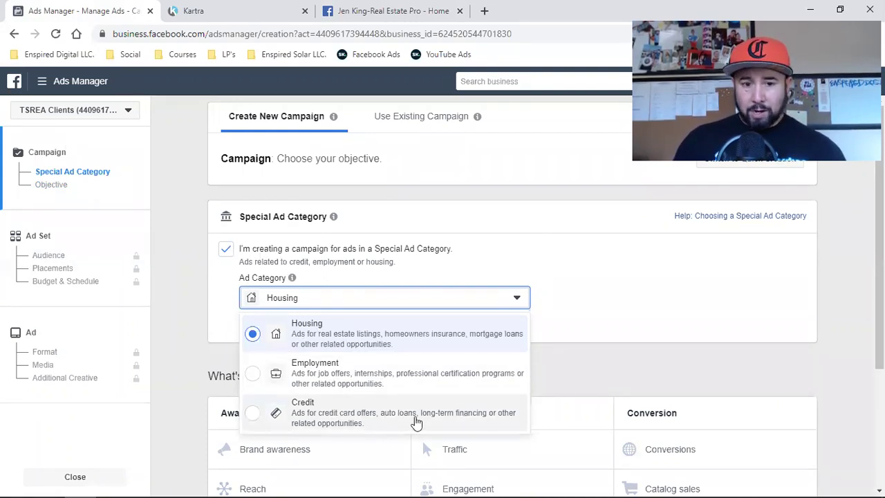
{"action": "left_click", "coordinate": [287, 335]}
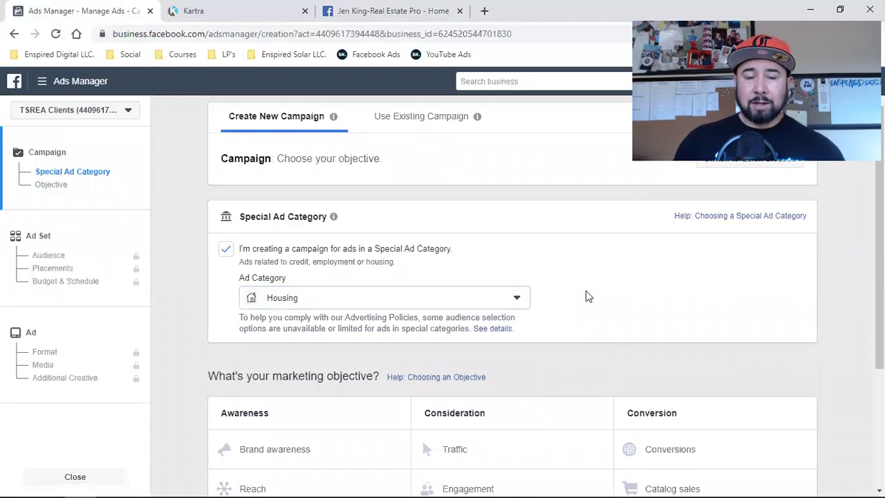
{"action": "scroll", "coordinate": [586, 296], "scroll_direction": "down", "scroll_amount": 3}
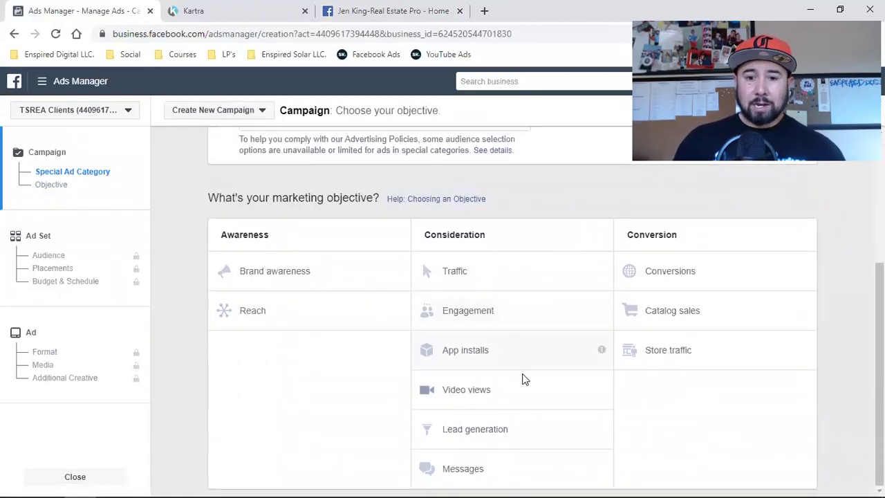
- Pick Video views from the Consideration column as the objective
{"action": "left_click", "coordinate": [474, 391]}
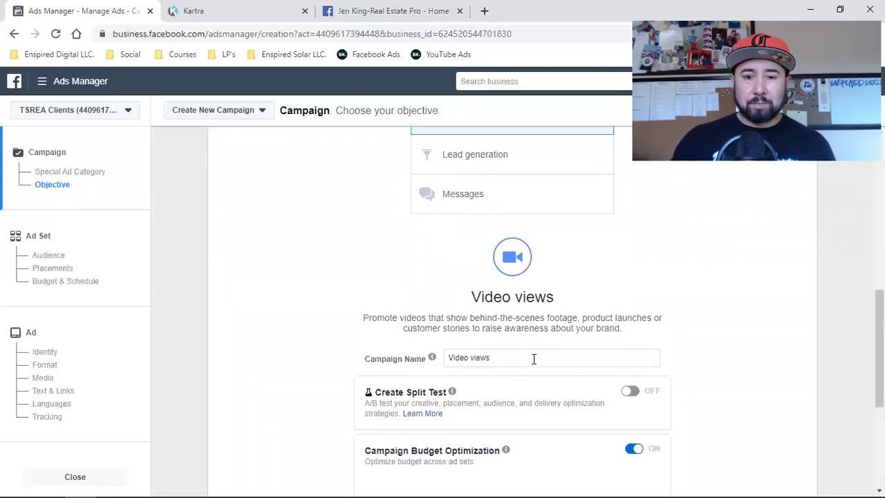
- Append the agent's name plus 'LISTING)' to the campaign name, copy it, and continue to the ad set
{"action": "left_click", "coordinate": [532, 358]}
{"action": "type", "text": ")Je"}
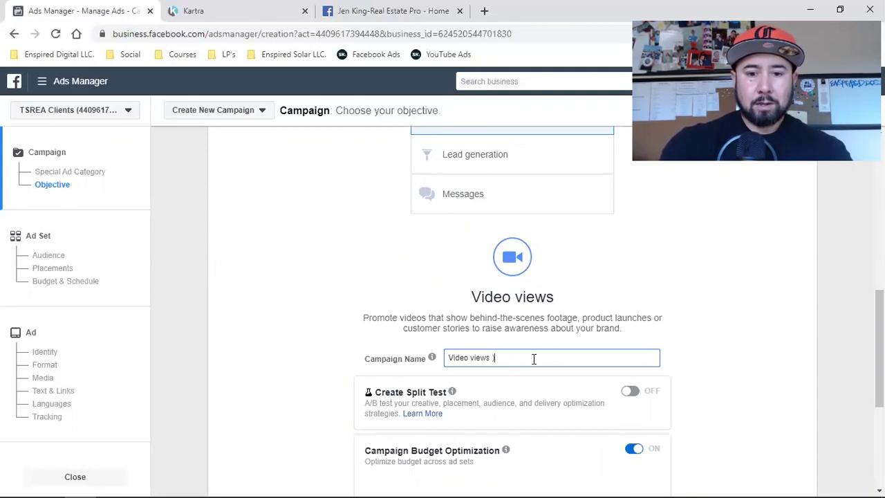
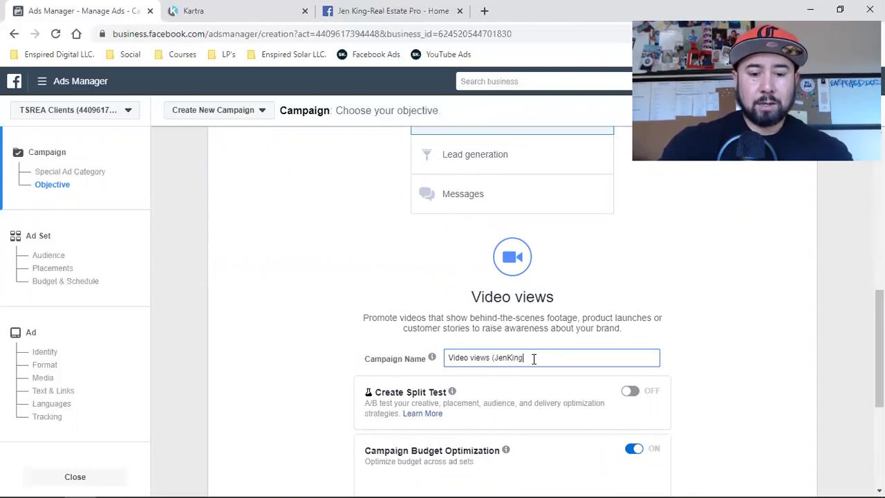
{"action": "type", "text": "LISTING"}
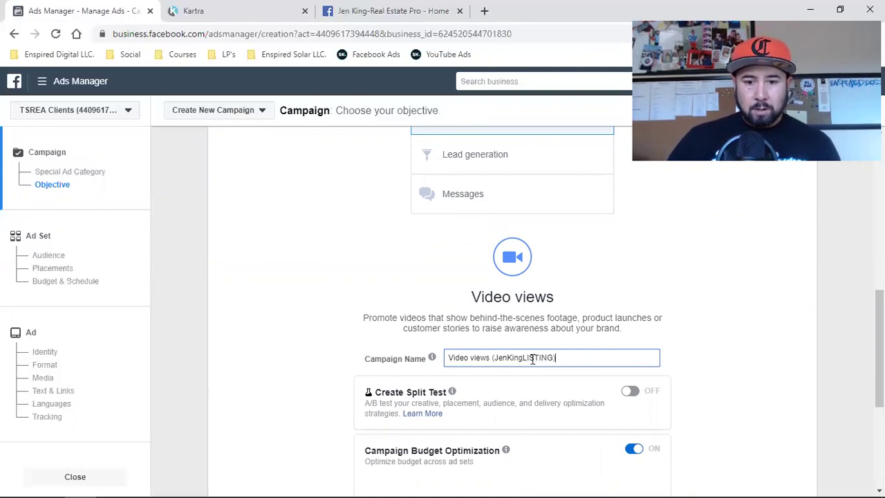
{"action": "triple_click", "coordinate": [530, 357]}
{"action": "right_click", "coordinate": [531, 358]}
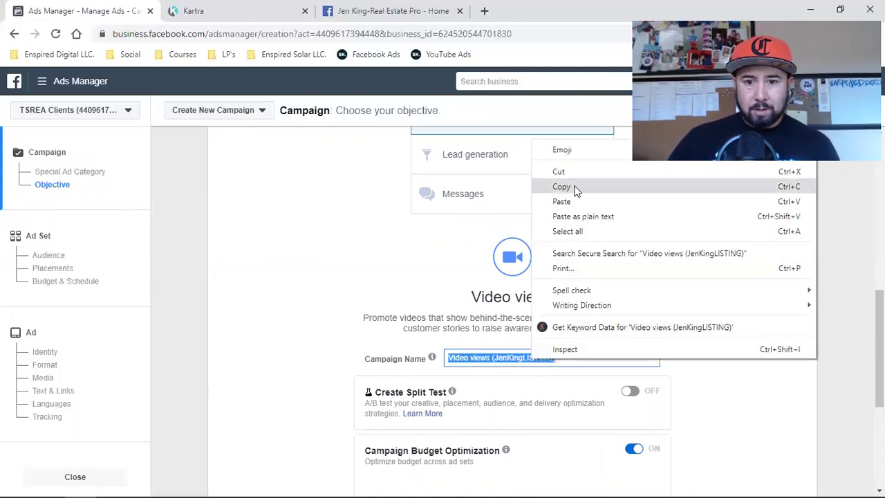
{"action": "left_click", "coordinate": [573, 188]}
{"action": "scroll", "coordinate": [698, 297], "scroll_direction": "down", "scroll_amount": 2}
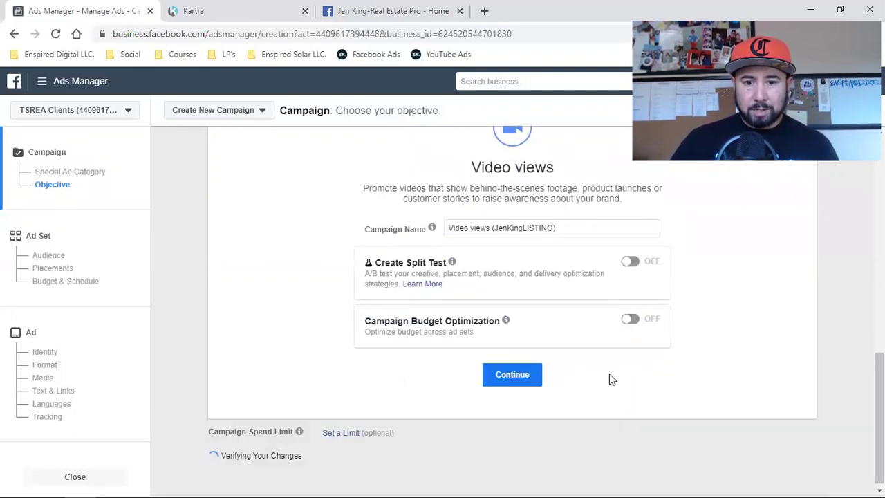
{"action": "left_click", "coordinate": [493, 379]}
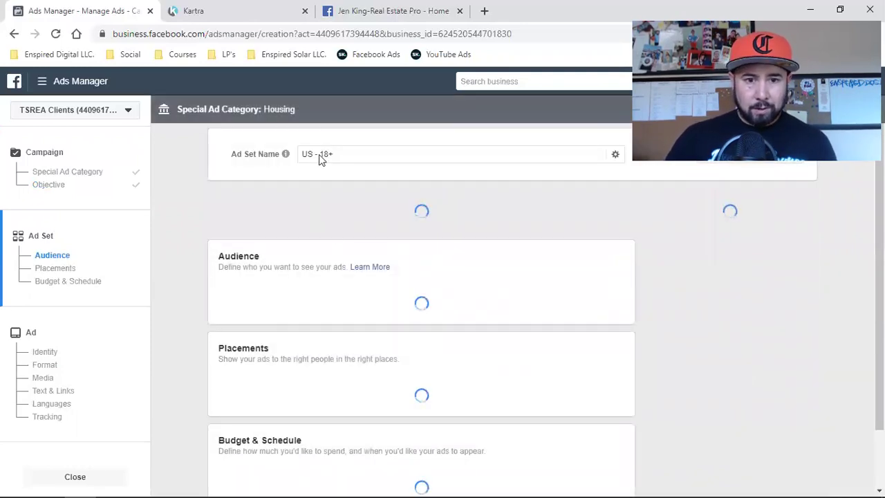
- Replace the 'US 18+' ad set name with the copied campaign name
{"action": "left_click", "coordinate": [315, 155]}
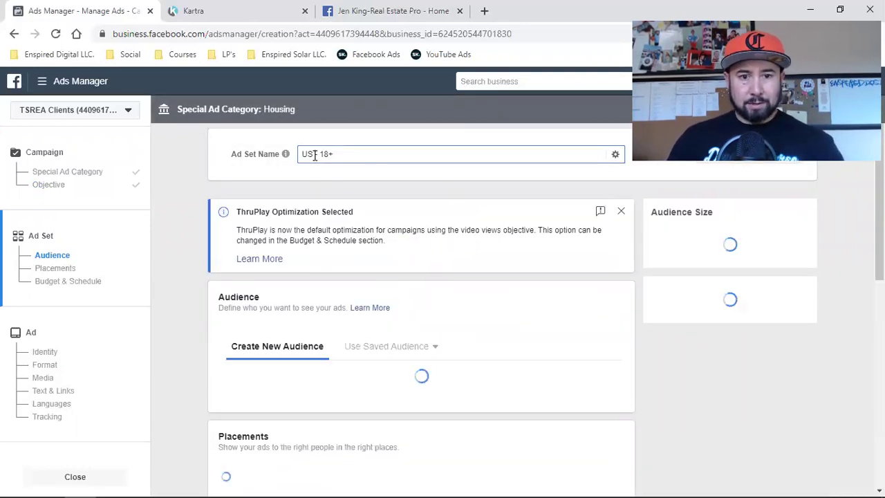
{"action": "triple_click", "coordinate": [315, 155]}
{"action": "key", "text": "ctrl+v"}
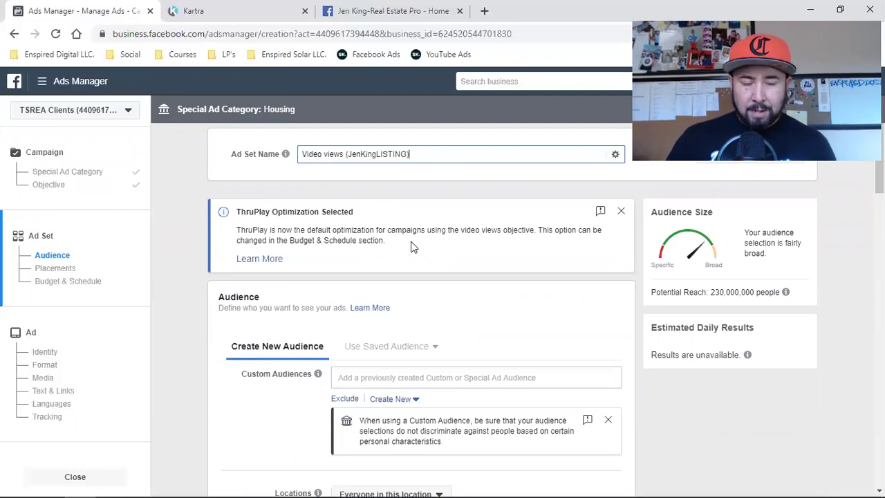
{"action": "scroll", "coordinate": [387, 235], "scroll_direction": "down", "scroll_amount": 3}
{"action": "scroll", "coordinate": [336, 247], "scroll_direction": "up", "scroll_amount": 2}
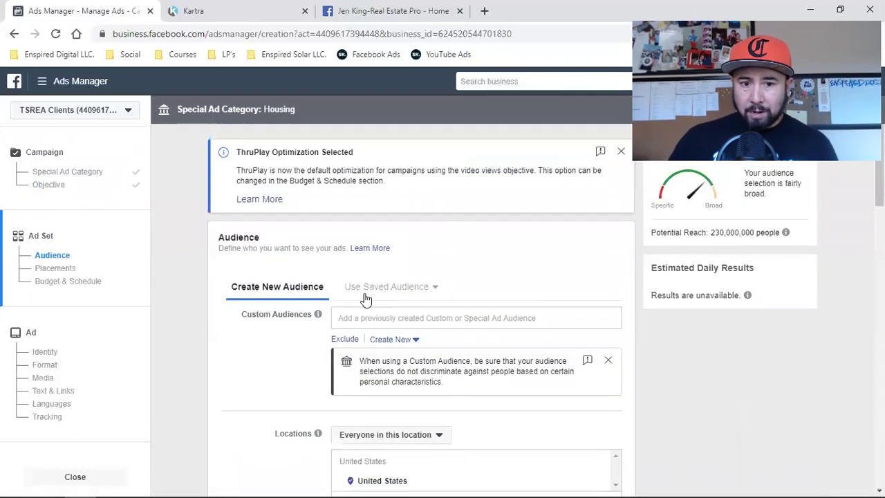
{"action": "scroll", "coordinate": [281, 324], "scroll_direction": "down", "scroll_amount": 1}
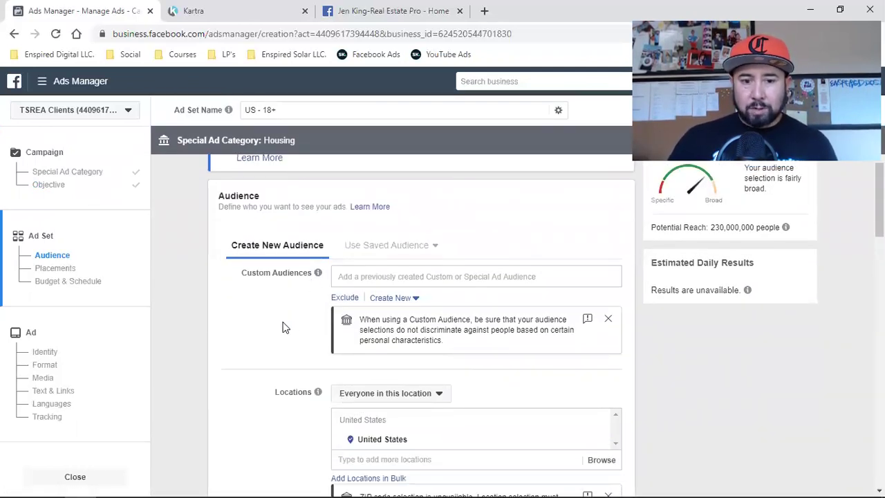
{"action": "scroll", "coordinate": [283, 326], "scroll_direction": "down", "scroll_amount": 3}
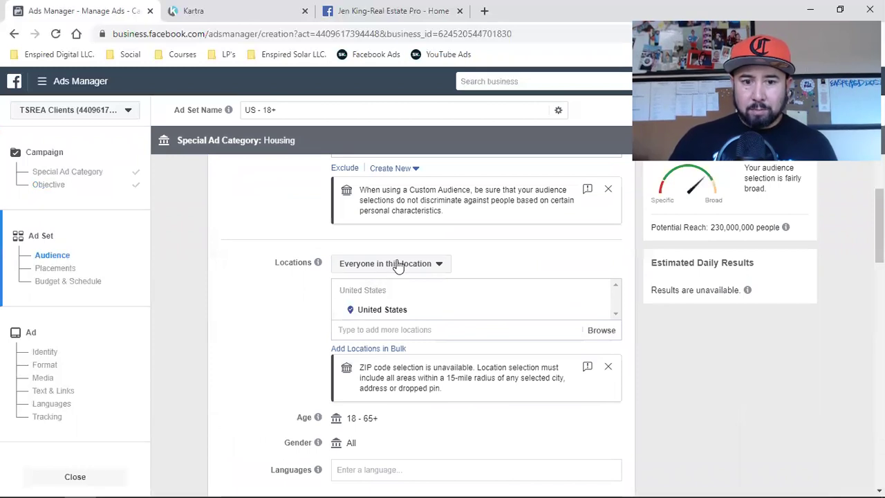
- Target only people living in Seminole County, Florida instead of the United States, reaching 260,000
{"action": "left_click", "coordinate": [398, 267]}
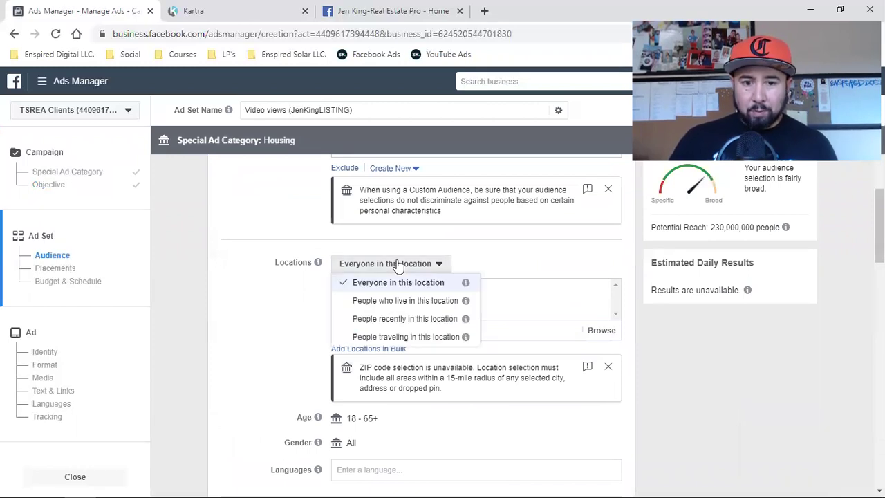
{"action": "left_click", "coordinate": [410, 302]}
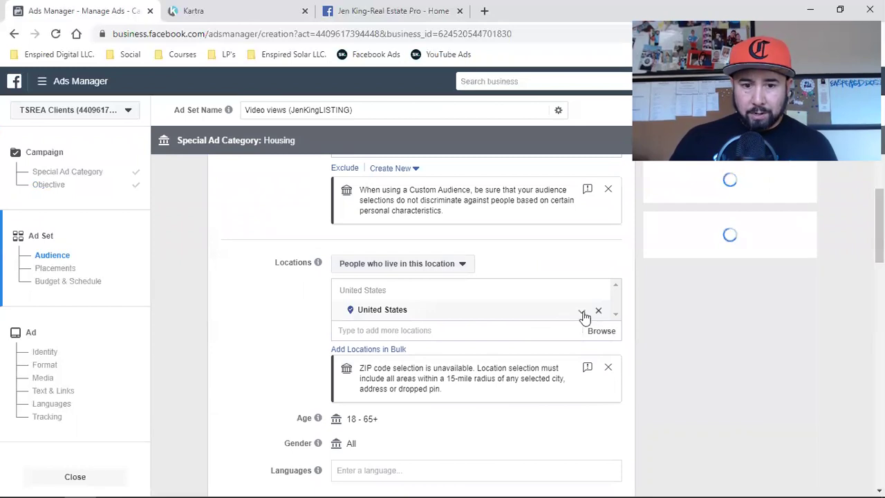
{"action": "left_click", "coordinate": [404, 330]}
{"action": "key", "text": "BackSpace"}
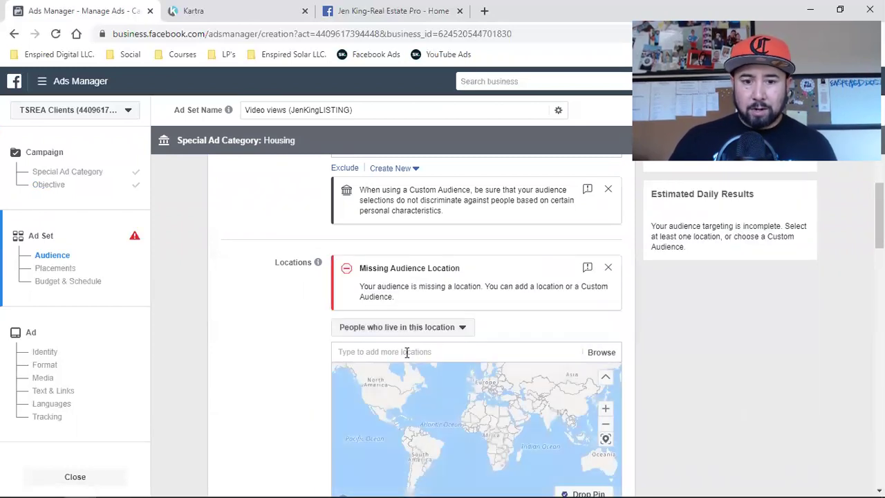
{"action": "left_click", "coordinate": [406, 352]}
{"action": "type", "text": "seminol"}
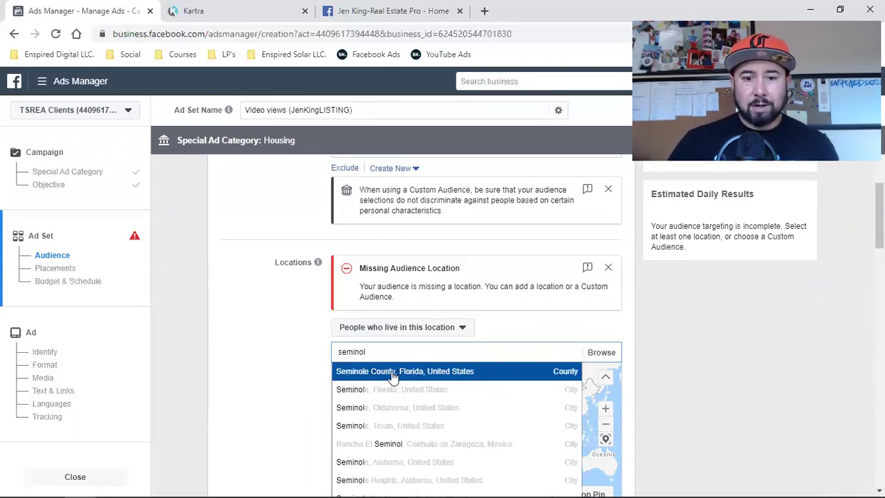
{"action": "left_click", "coordinate": [392, 375]}
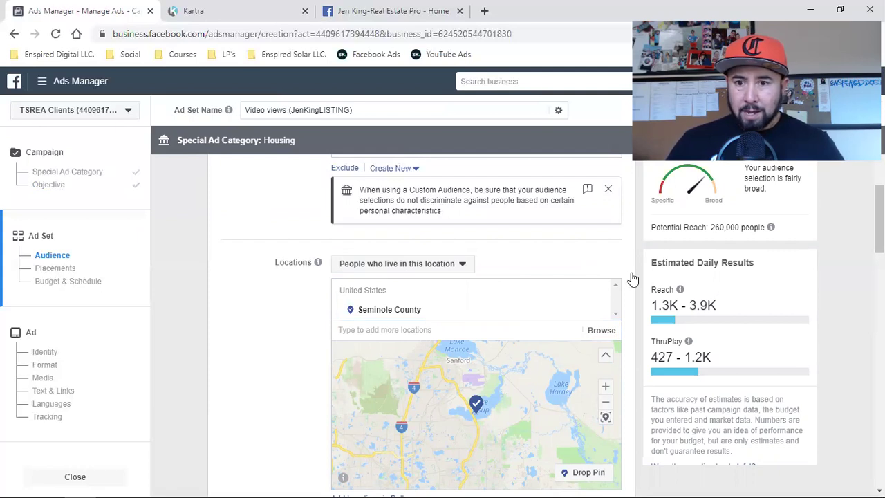
{"action": "double_click", "coordinate": [718, 228]}
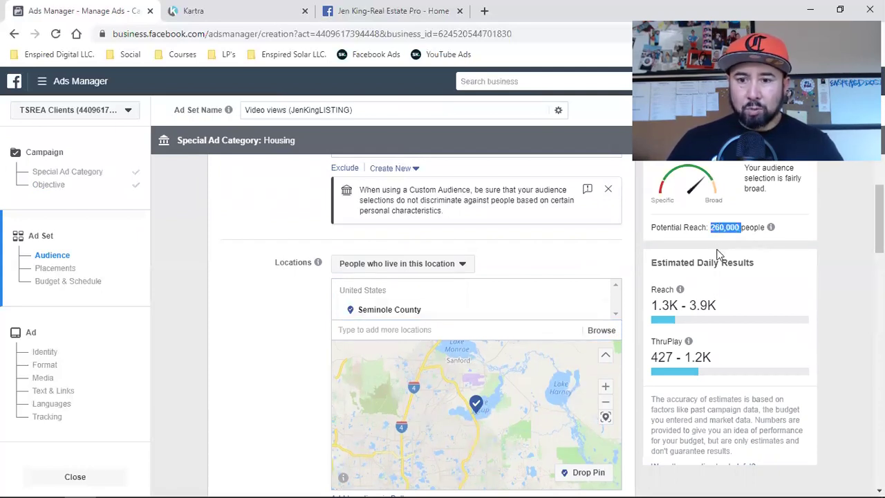
- Set the audience language to English (All)
{"action": "left_click", "coordinate": [237, 364]}
{"action": "scroll", "coordinate": [238, 365], "scroll_direction": "down", "scroll_amount": 2}
{"action": "scroll", "coordinate": [237, 365], "scroll_direction": "down", "scroll_amount": 2}
{"action": "left_click", "coordinate": [371, 359]}
{"action": "type", "text": "en"}
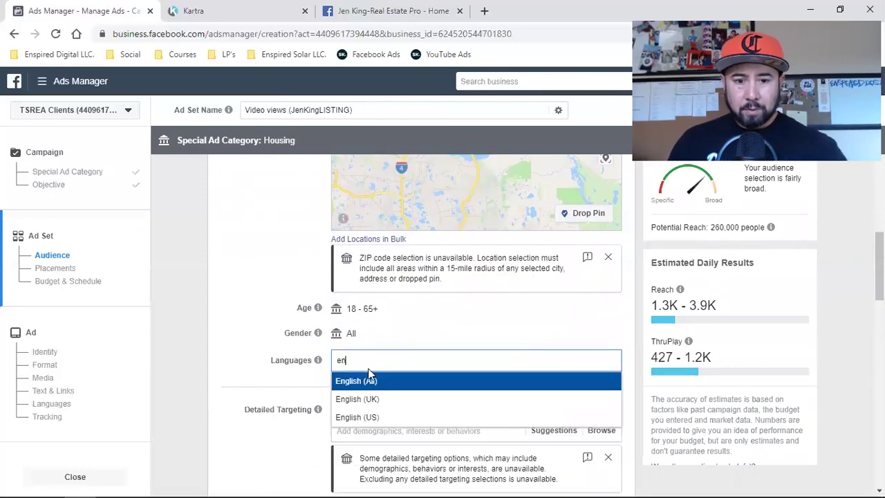
{"action": "key", "text": "Return"}
{"action": "left_click", "coordinate": [247, 365]}
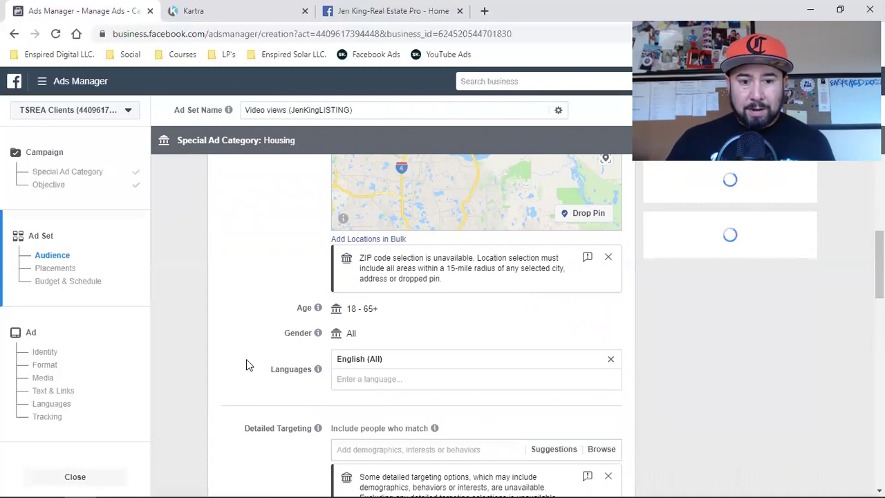
- Exclude people who already like the agent's real estate Page, dropping reach to 250,000
{"action": "scroll", "coordinate": [263, 360], "scroll_direction": "down", "scroll_amount": 2}
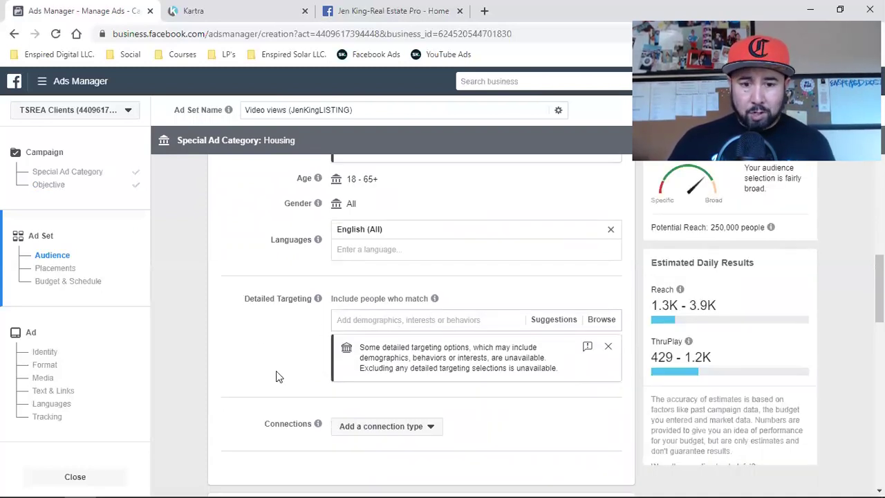
{"action": "left_click", "coordinate": [365, 426]}
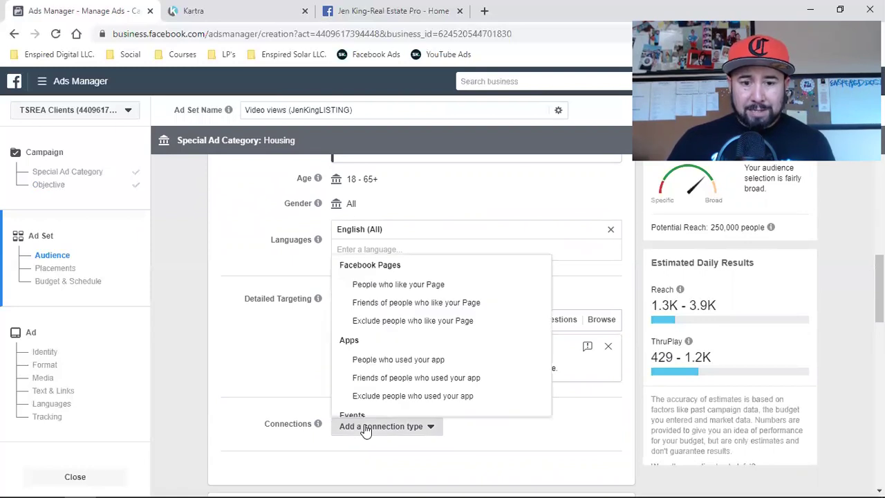
{"action": "left_click", "coordinate": [385, 320]}
{"action": "scroll", "coordinate": [238, 373], "scroll_direction": "down", "scroll_amount": 2}
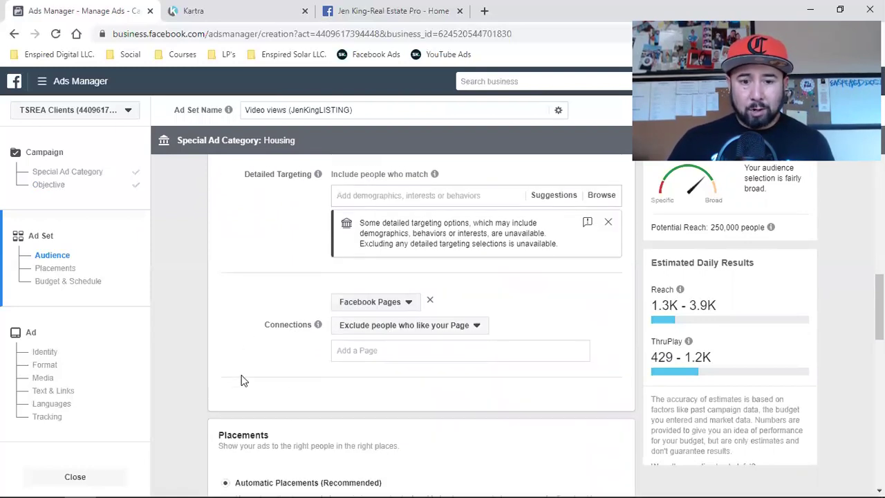
{"action": "left_click", "coordinate": [400, 348]}
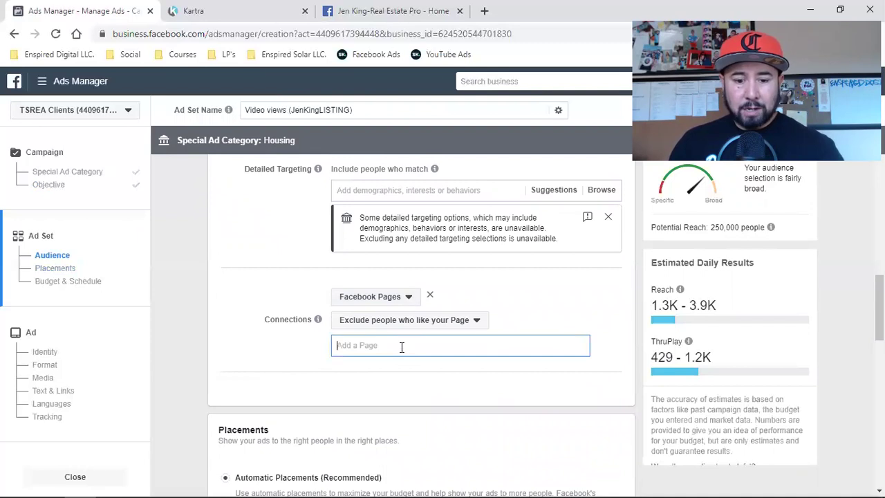
{"action": "type", "text": "jen"}
{"action": "left_click", "coordinate": [387, 365]}
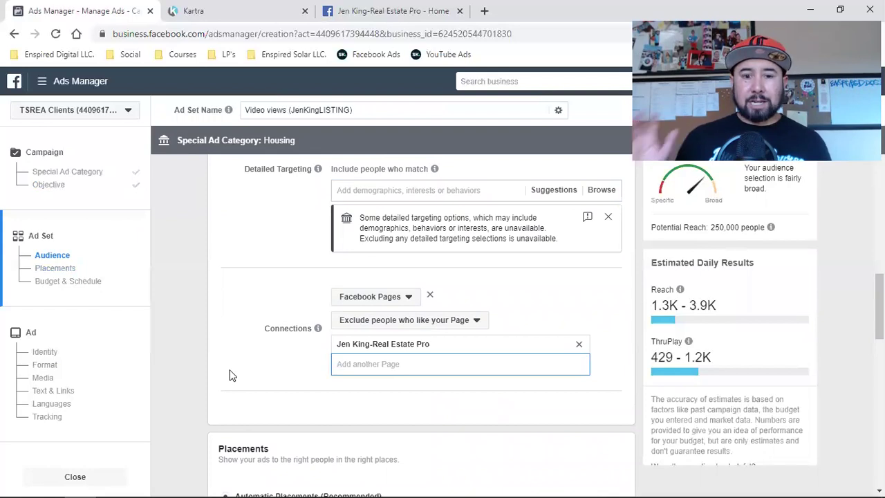
- Switch the budget to a $25 lifetime budget, replacing 500.00
{"action": "scroll", "coordinate": [231, 374], "scroll_direction": "down", "scroll_amount": 2}
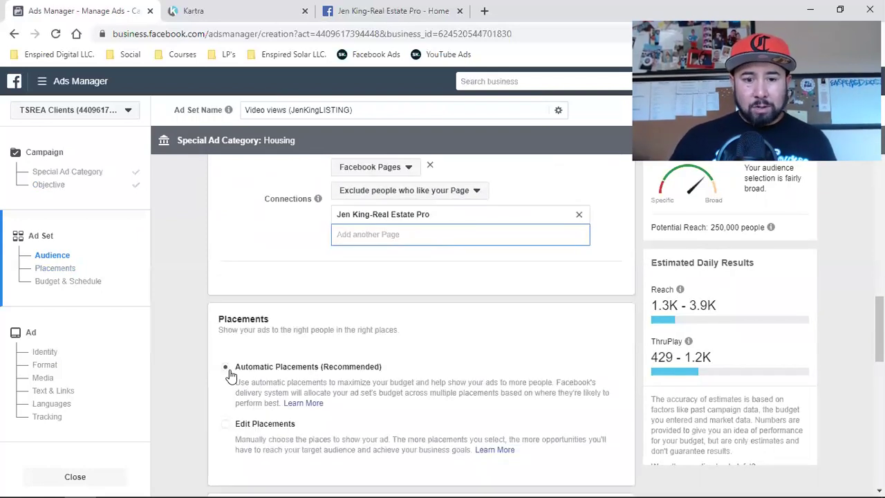
{"action": "scroll", "coordinate": [231, 375], "scroll_direction": "down", "scroll_amount": 2}
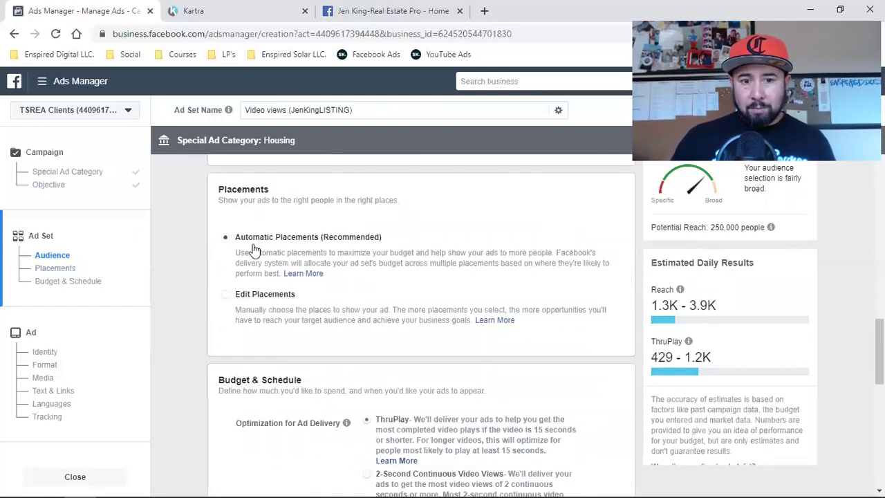
{"action": "scroll", "coordinate": [350, 341], "scroll_direction": "down", "scroll_amount": 2}
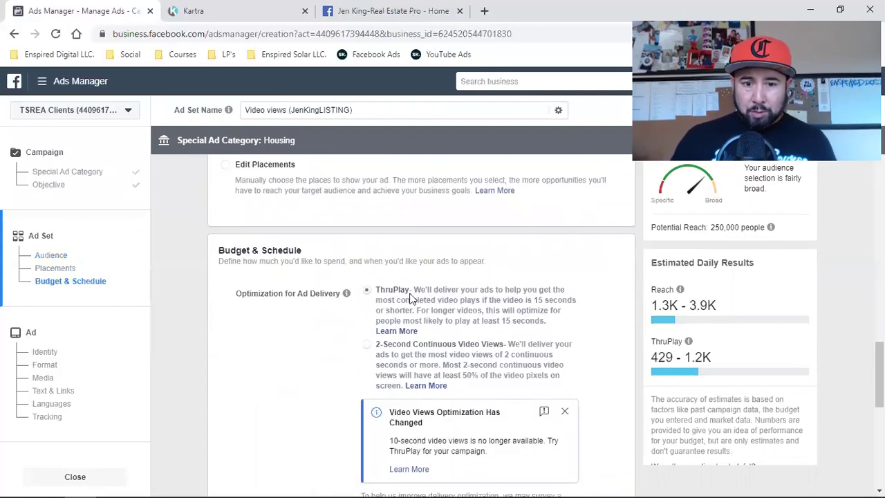
{"action": "scroll", "coordinate": [415, 300], "scroll_direction": "down", "scroll_amount": 2}
{"action": "scroll", "coordinate": [341, 376], "scroll_direction": "down", "scroll_amount": 2}
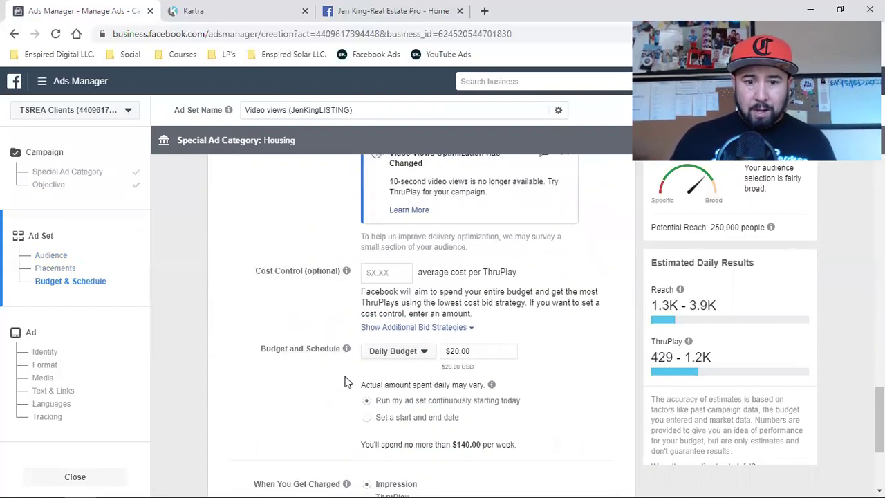
{"action": "left_click", "coordinate": [396, 353]}
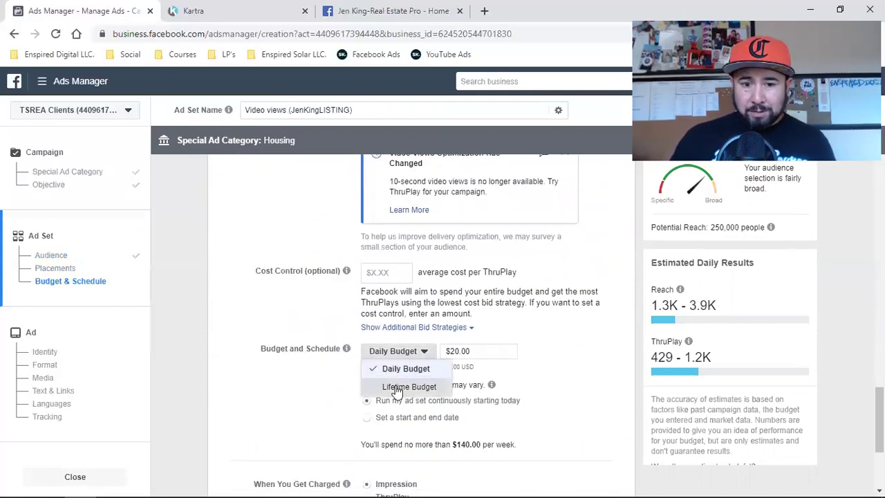
{"action": "left_click", "coordinate": [408, 386]}
{"action": "left_click", "coordinate": [477, 352]}
{"action": "double_click", "coordinate": [477, 352]}
{"action": "type", "text": "25"}
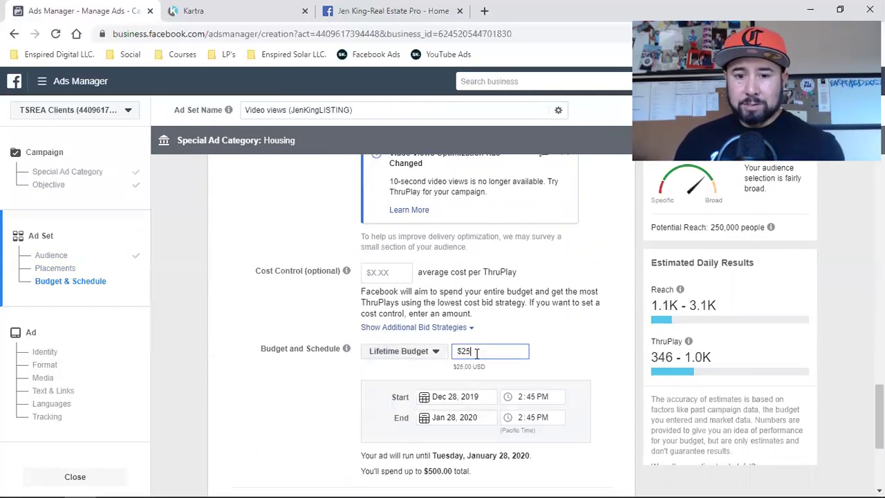
{"action": "left_click", "coordinate": [288, 376]}
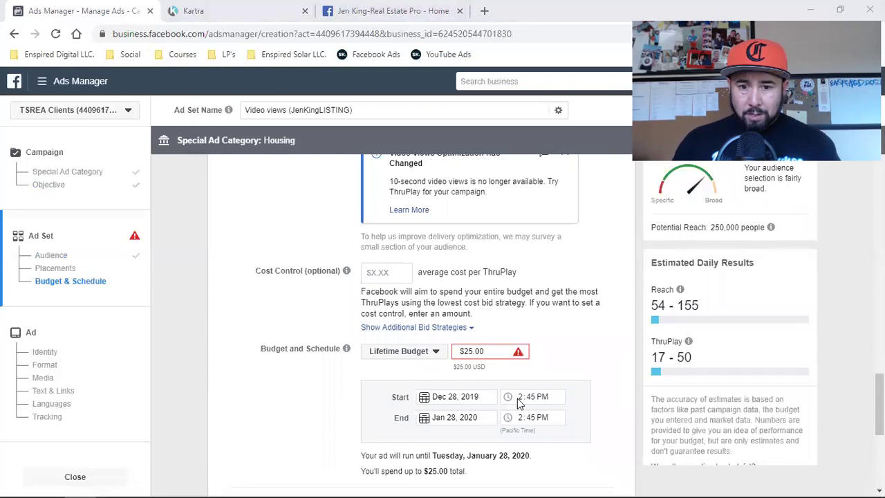
- Set the ad set to start December 29 at 6:00 AM
{"action": "left_click", "coordinate": [440, 394]}
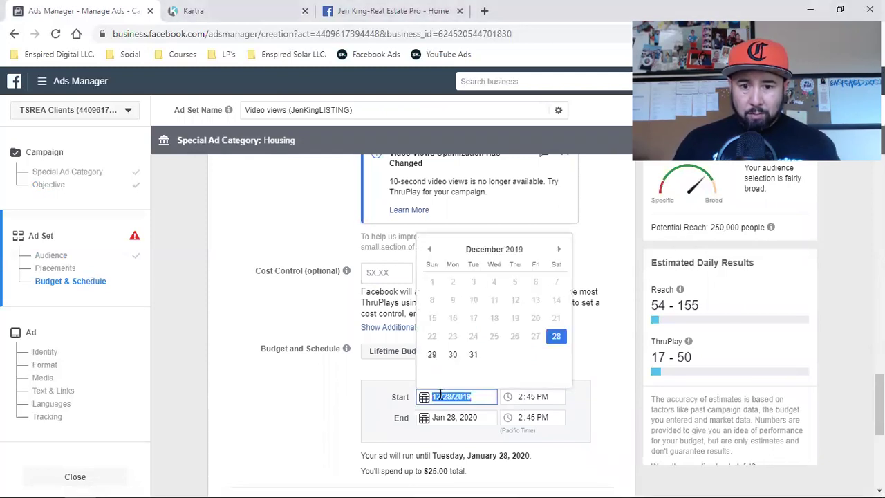
{"action": "left_click", "coordinate": [432, 355]}
{"action": "left_click", "coordinate": [519, 400]}
{"action": "type", "text": "6"}
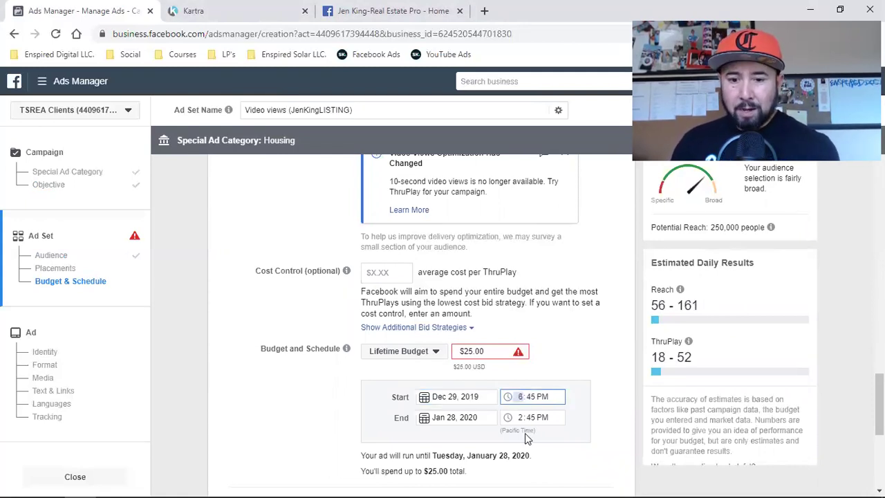
{"action": "type", "text": "00a"}
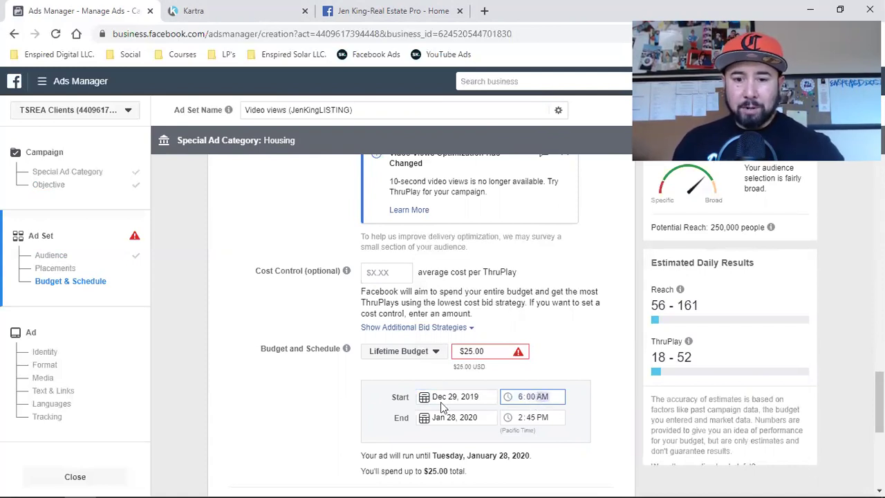
{"action": "left_click", "coordinate": [311, 408]}
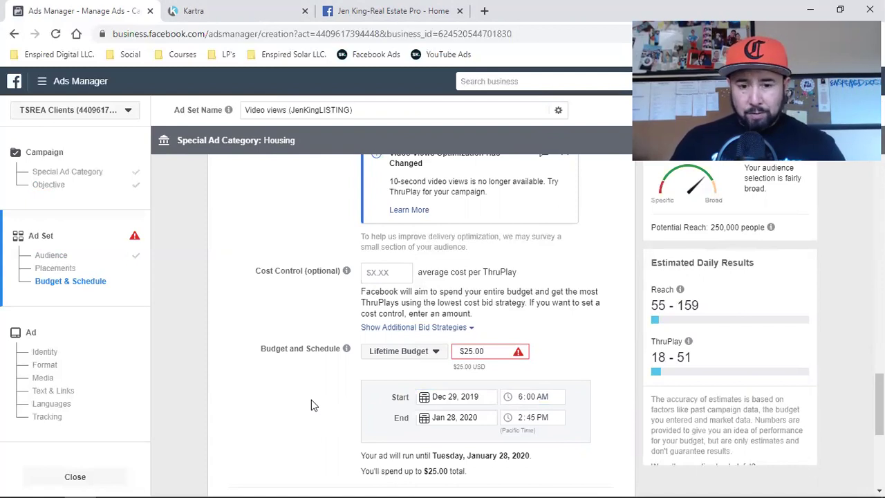
- Set the ad set to end January 2, 2020 at 6:00 AM
{"action": "mouse_move", "coordinate": [573, 484]}
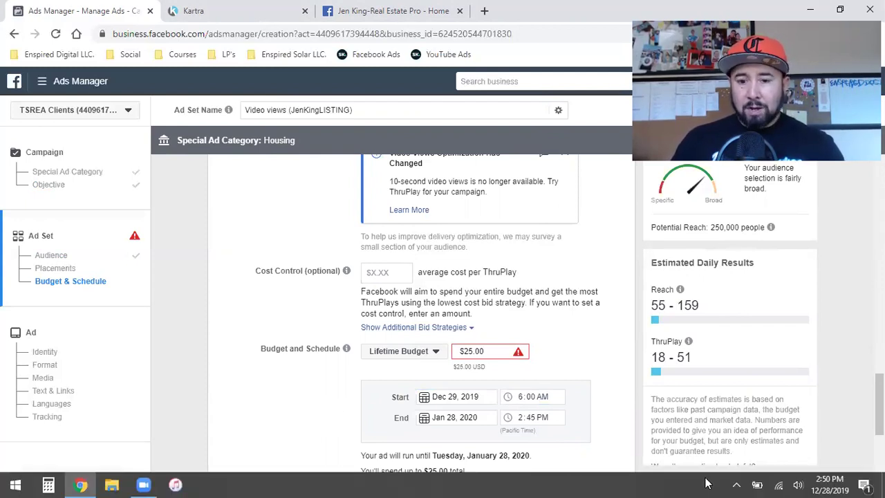
{"action": "mouse_move", "coordinate": [475, 367]}
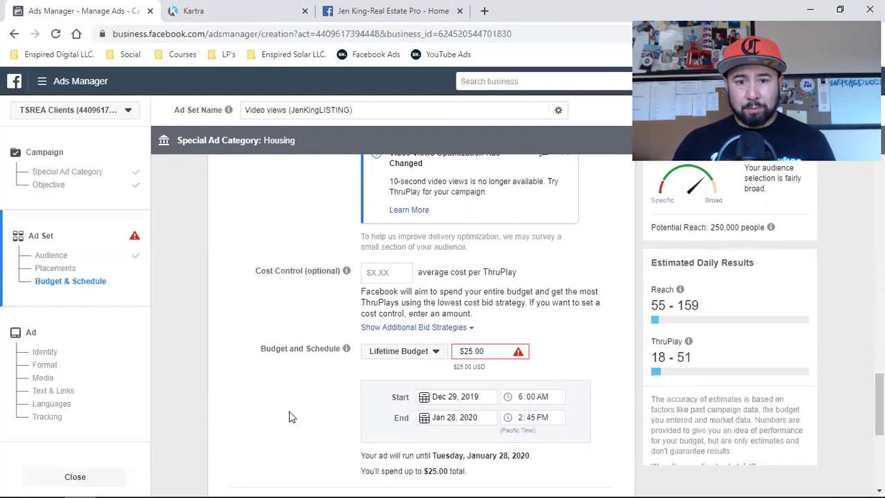
{"action": "left_click", "coordinate": [450, 415]}
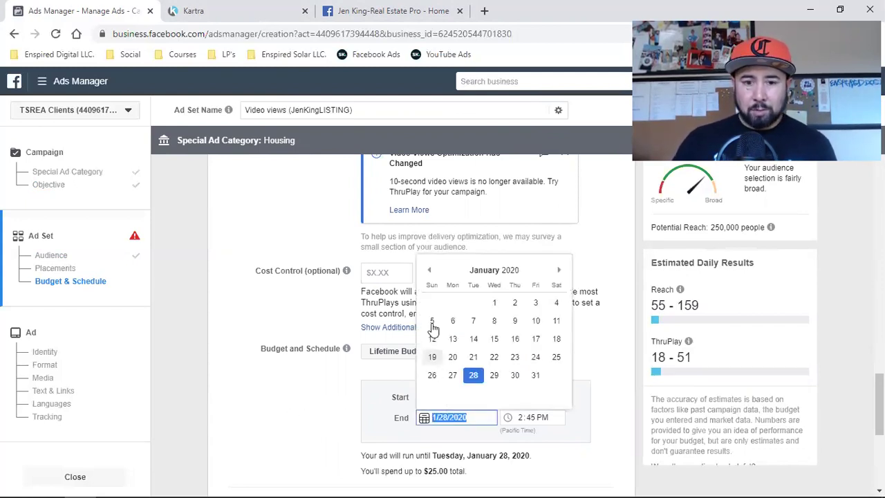
{"action": "left_click", "coordinate": [429, 271]}
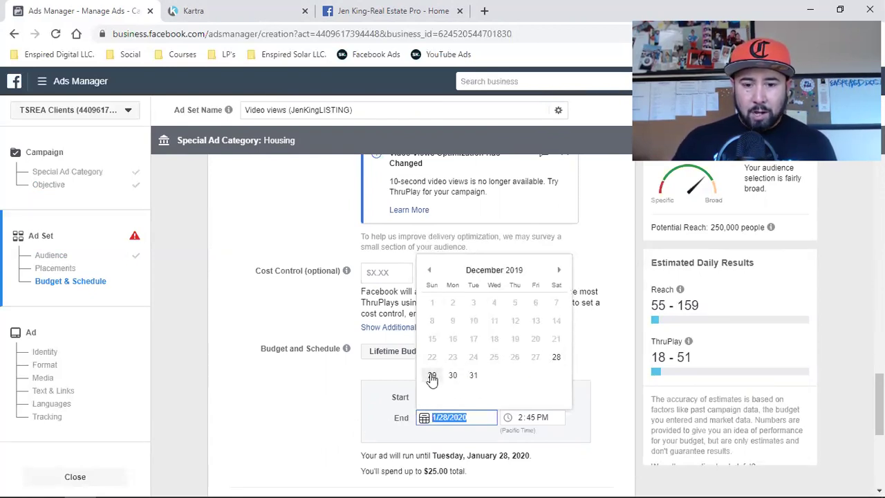
{"action": "left_click", "coordinate": [558, 271]}
{"action": "left_click", "coordinate": [516, 304]}
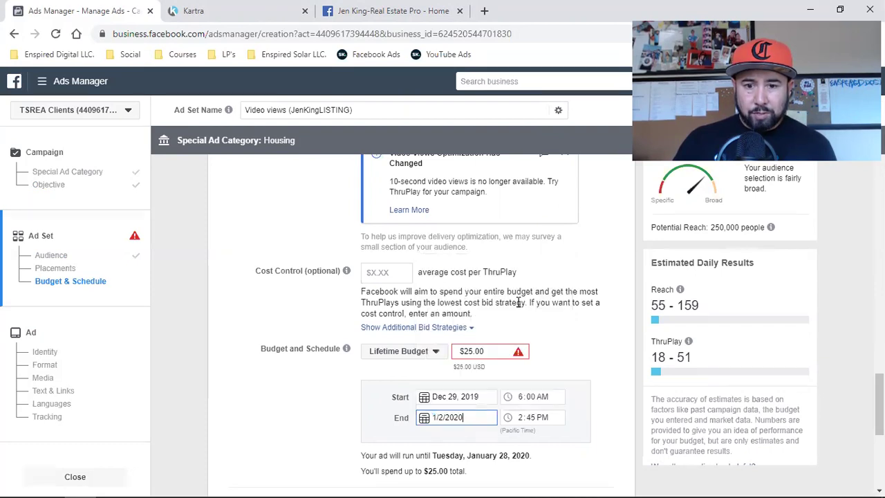
{"action": "left_click", "coordinate": [341, 416]}
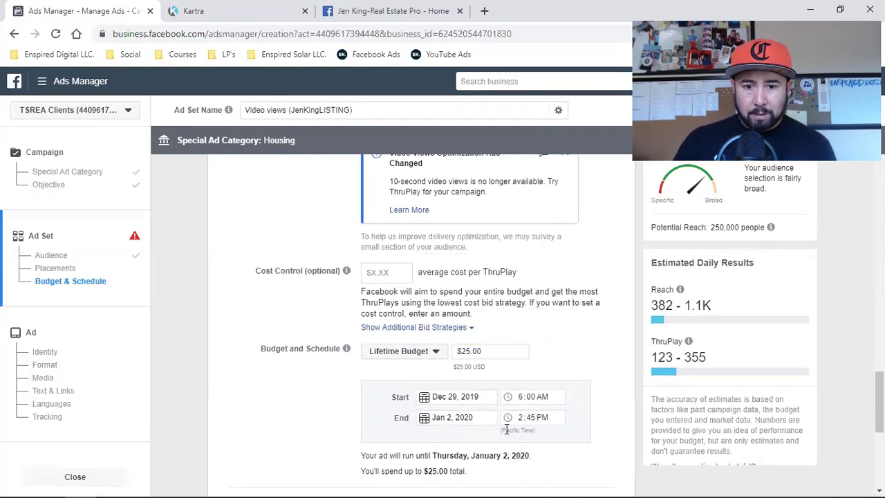
{"action": "left_click", "coordinate": [528, 418]}
{"action": "type", "text": "6"}
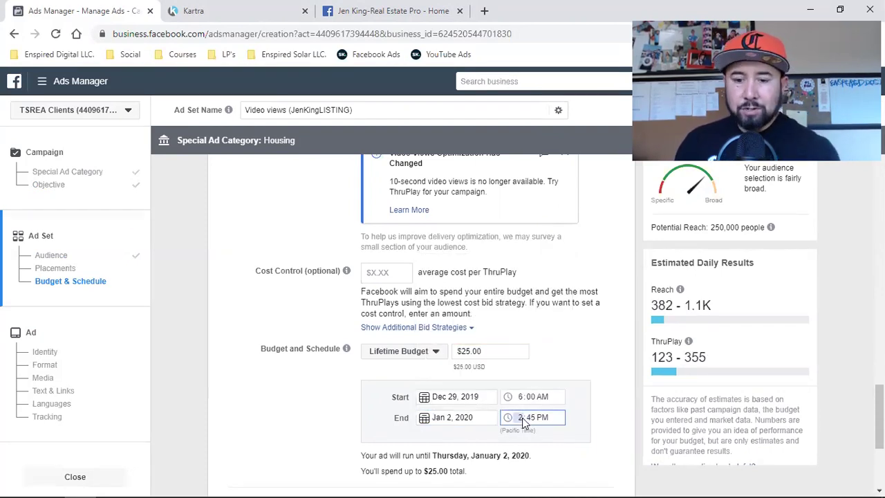
{"action": "type", "text": "00"}
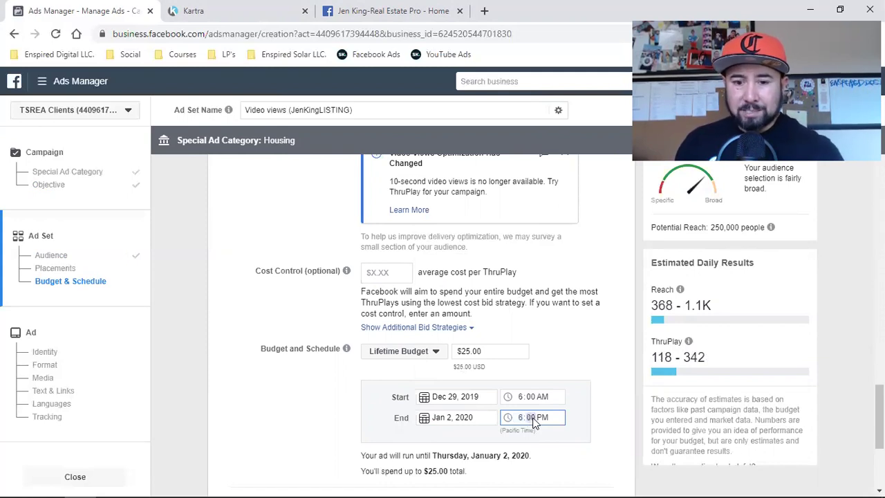
{"action": "type", "text": "a"}
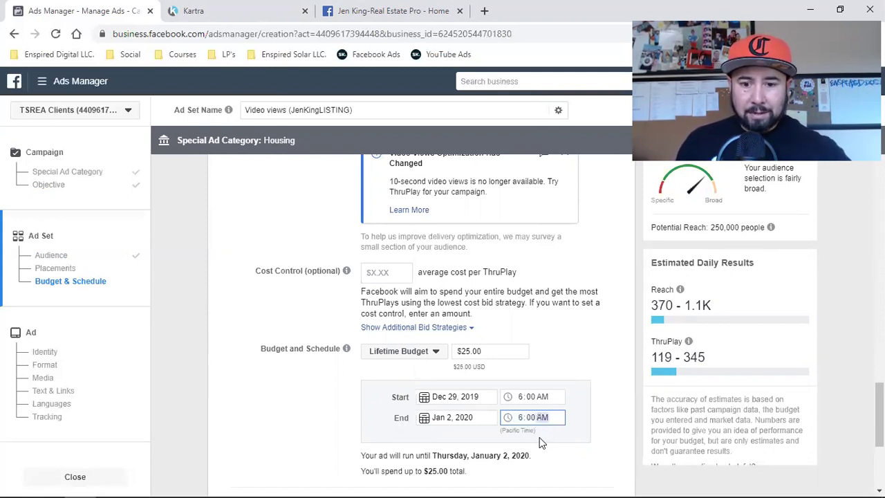
{"action": "left_click", "coordinate": [309, 404]}
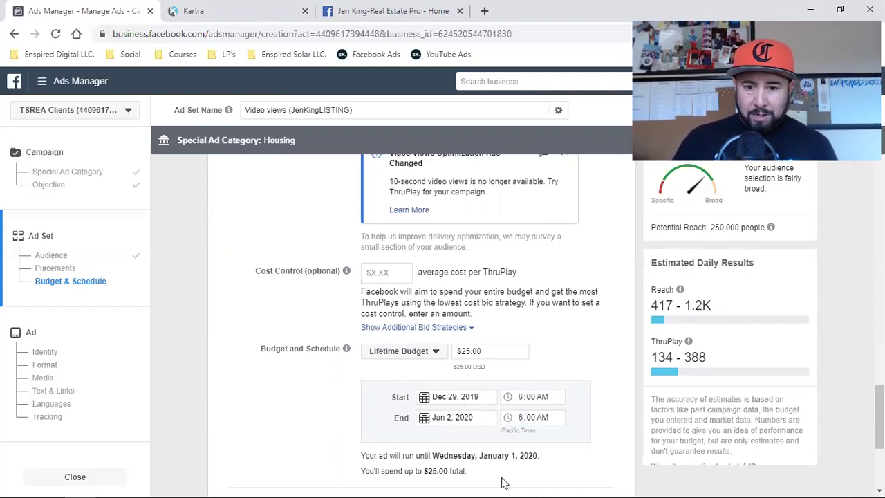
- Change the end date to January 3, 2020
{"action": "mouse_move", "coordinate": [504, 483]}
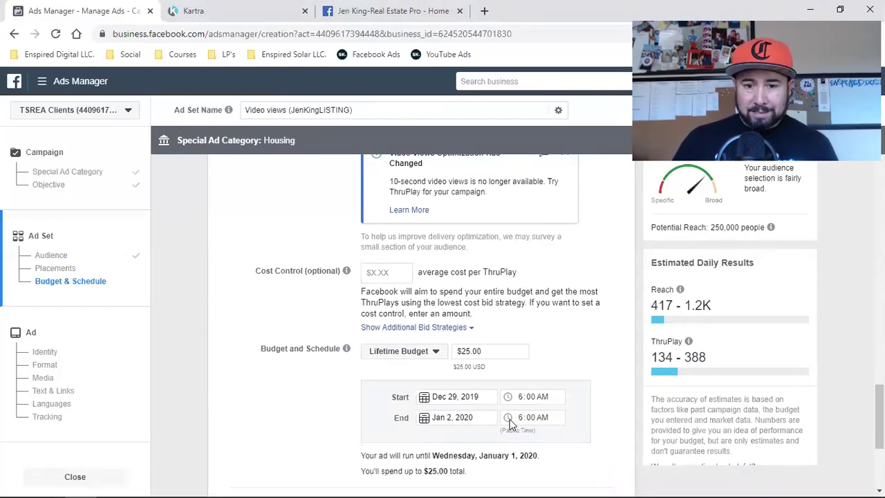
{"action": "left_click", "coordinate": [456, 418]}
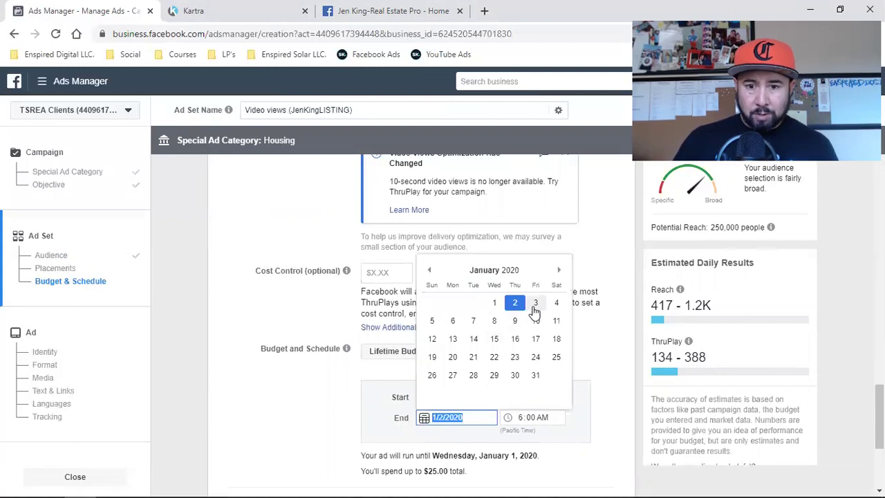
{"action": "left_click", "coordinate": [535, 309]}
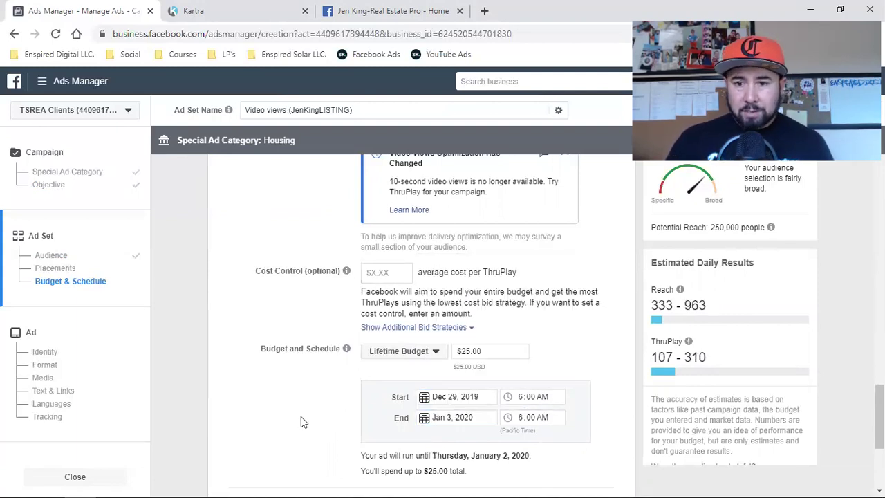
{"action": "scroll", "coordinate": [300, 416], "scroll_direction": "down", "scroll_amount": 3}
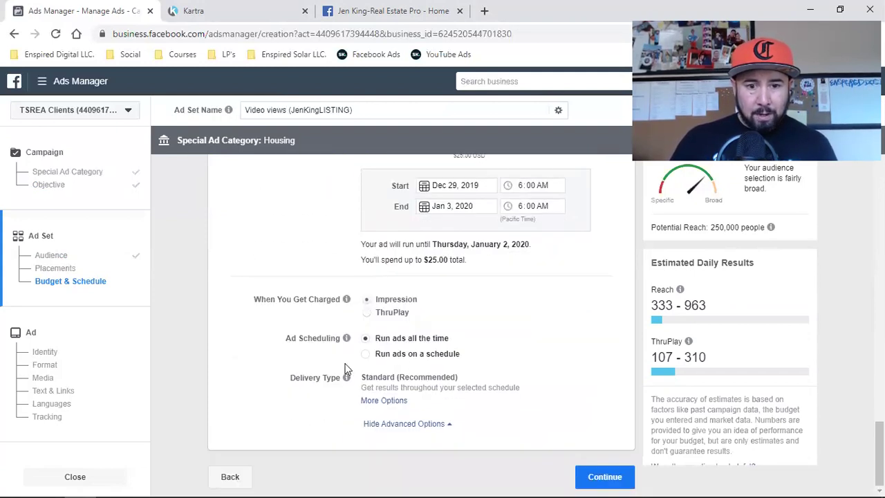
{"action": "scroll", "coordinate": [474, 373], "scroll_direction": "up", "scroll_amount": 4}
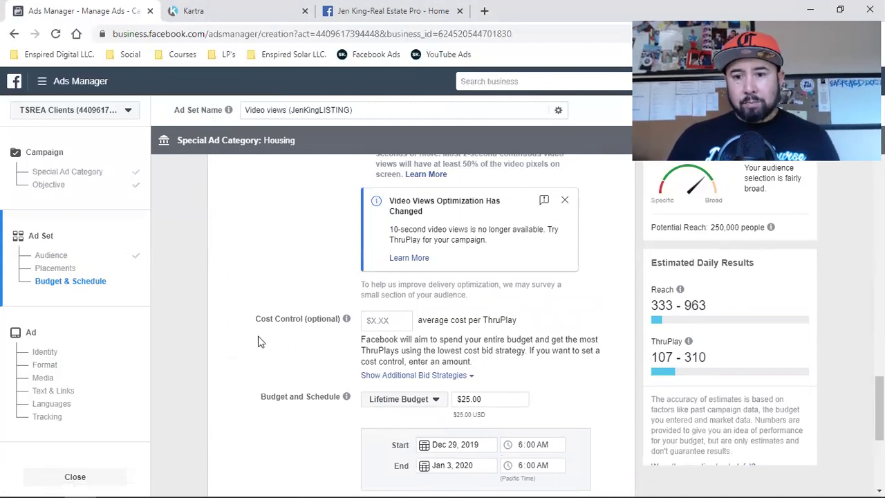
{"action": "scroll", "coordinate": [281, 340], "scroll_direction": "up", "scroll_amount": 10}
{"action": "scroll", "coordinate": [283, 339], "scroll_direction": "up", "scroll_amount": 6}
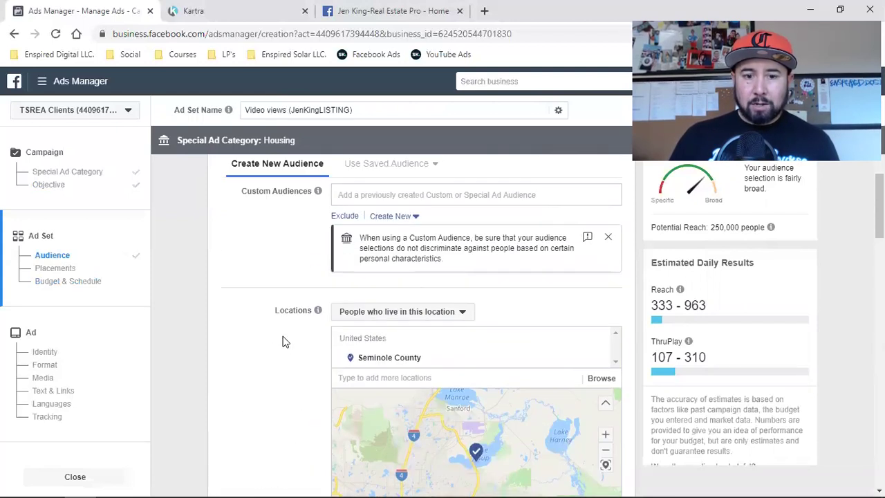
{"action": "scroll", "coordinate": [308, 387], "scroll_direction": "up", "scroll_amount": 2}
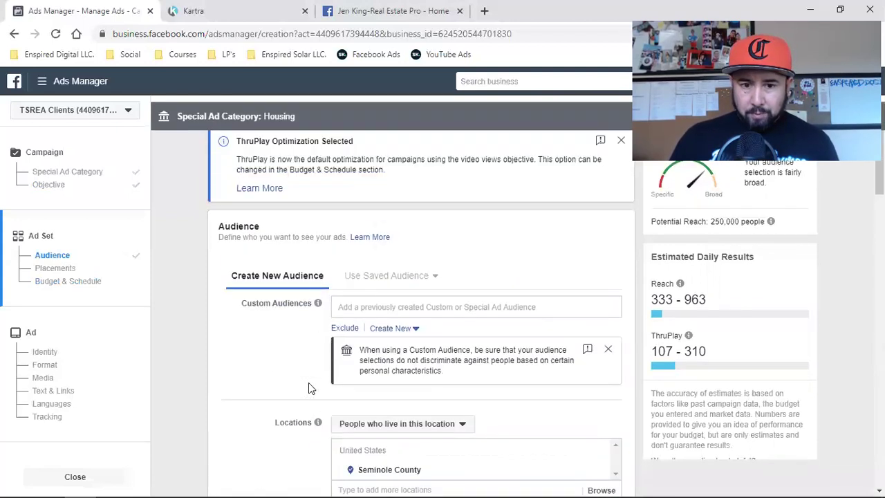
{"action": "scroll", "coordinate": [308, 387], "scroll_direction": "down", "scroll_amount": 5}
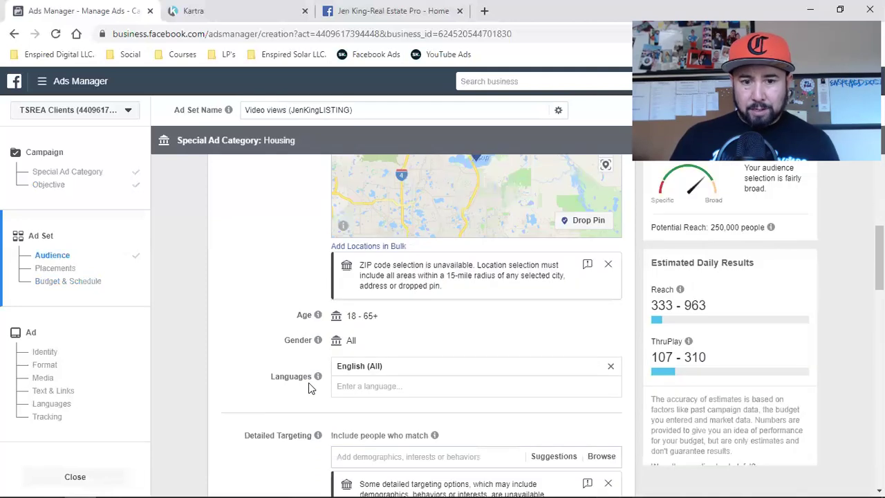
{"action": "scroll", "coordinate": [308, 387], "scroll_direction": "down", "scroll_amount": 2}
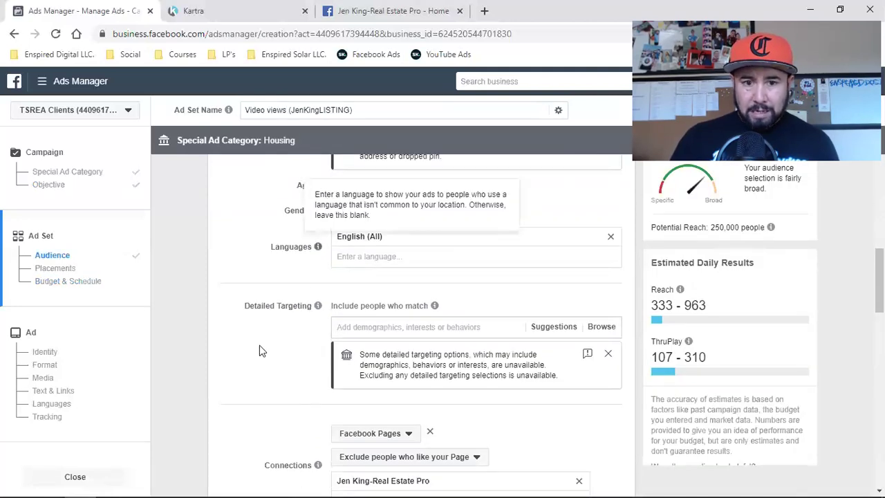
{"action": "scroll", "coordinate": [260, 350], "scroll_direction": "down", "scroll_amount": 6}
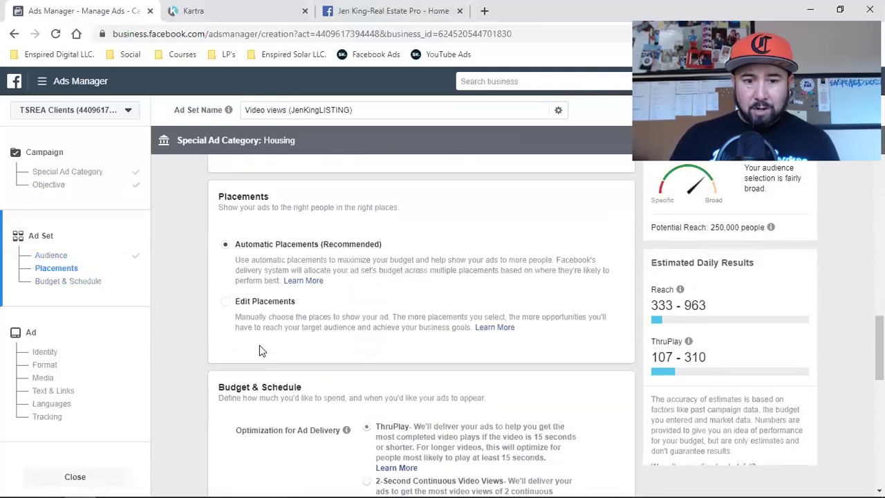
{"action": "scroll", "coordinate": [261, 350], "scroll_direction": "down", "scroll_amount": 4}
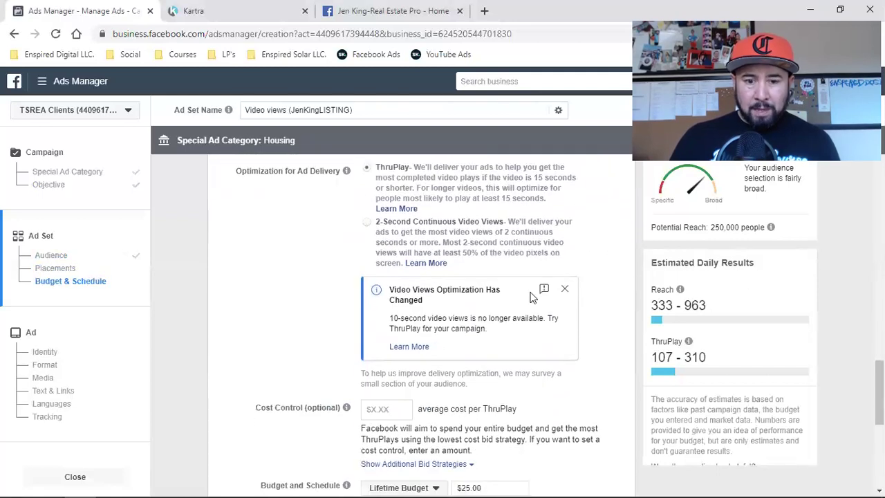
{"action": "double_click", "coordinate": [718, 228]}
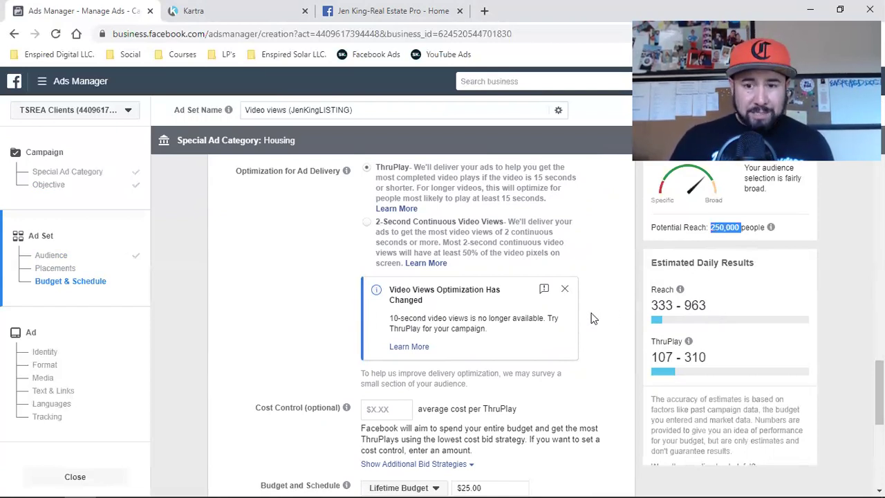
{"action": "double_click", "coordinate": [711, 264]}
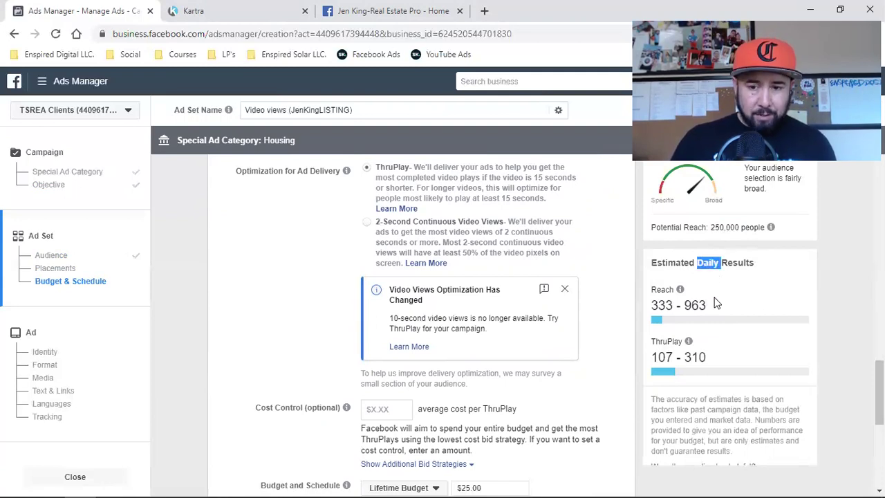
{"action": "left_click", "coordinate": [828, 303]}
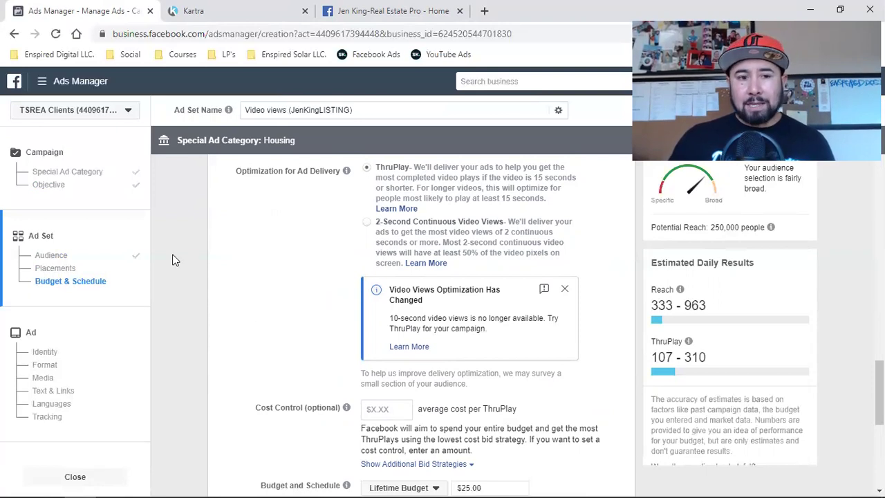
- Continue from the finished ad set to the ad setup step
{"action": "scroll", "coordinate": [312, 302], "scroll_direction": "down", "scroll_amount": 5}
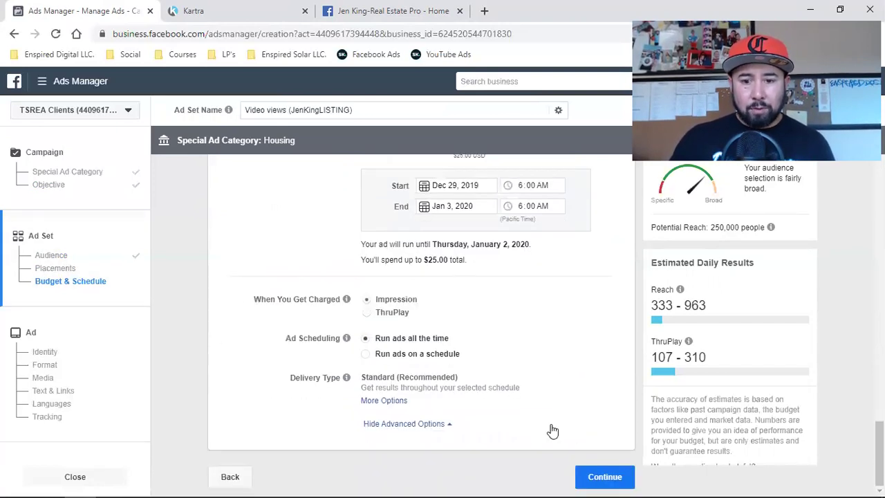
{"action": "left_click", "coordinate": [586, 476]}
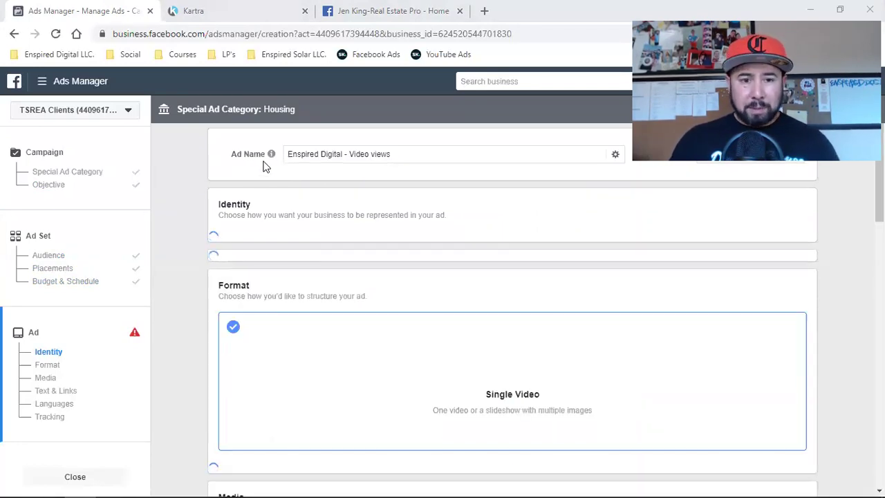
- Paste the ad set name as the ad name and choose the agent's real estate Page as identity
{"action": "triple_click", "coordinate": [322, 153]}
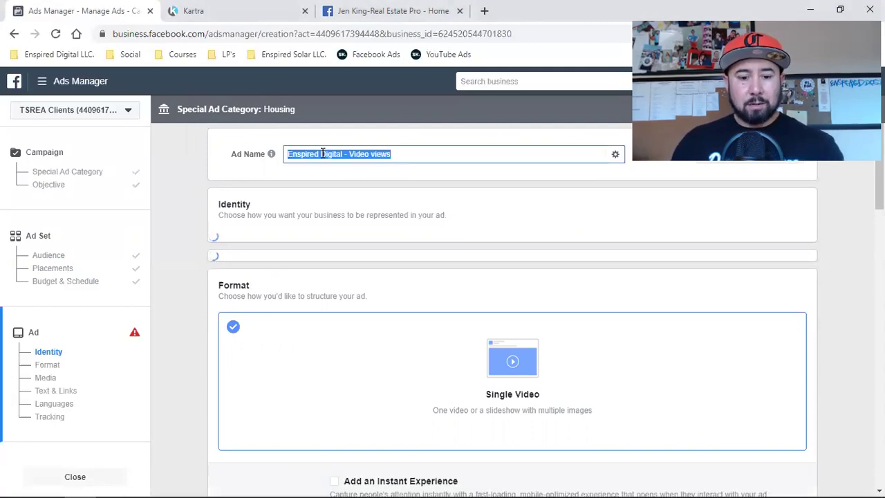
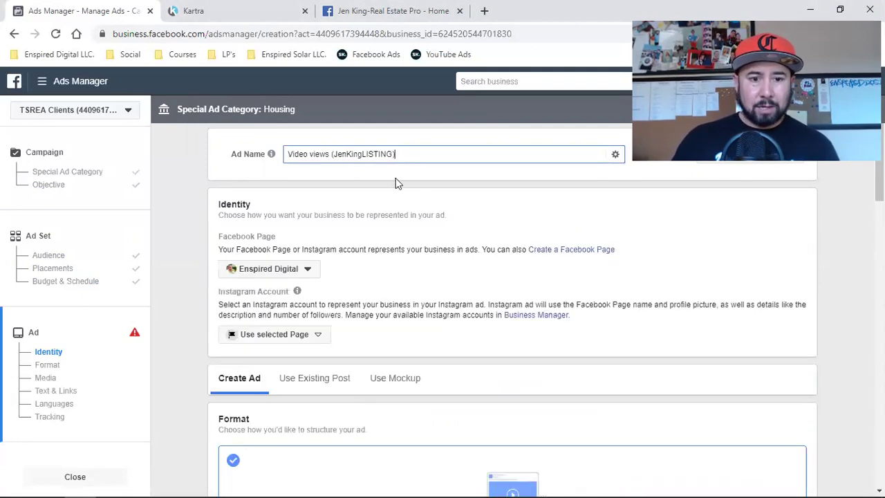
{"action": "left_click", "coordinate": [251, 274]}
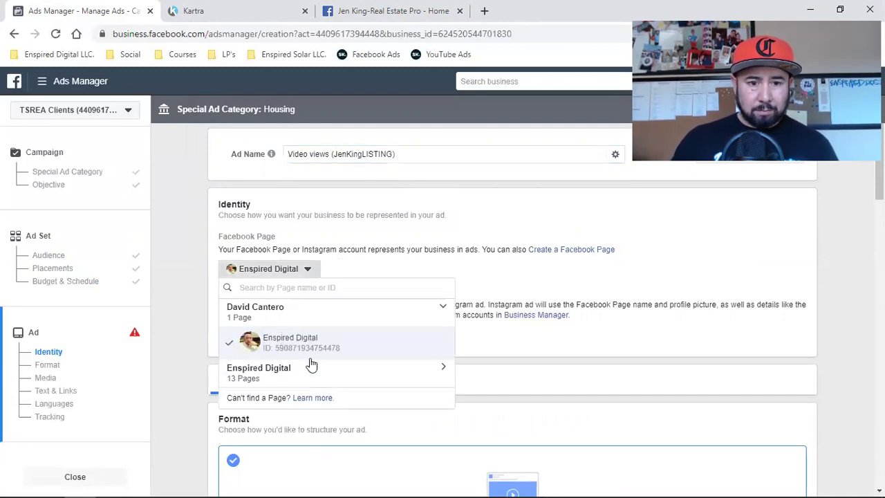
{"action": "left_click", "coordinate": [290, 383]}
{"action": "scroll", "coordinate": [292, 387], "scroll_direction": "down", "scroll_amount": 1}
{"action": "scroll", "coordinate": [293, 387], "scroll_direction": "down", "scroll_amount": 2}
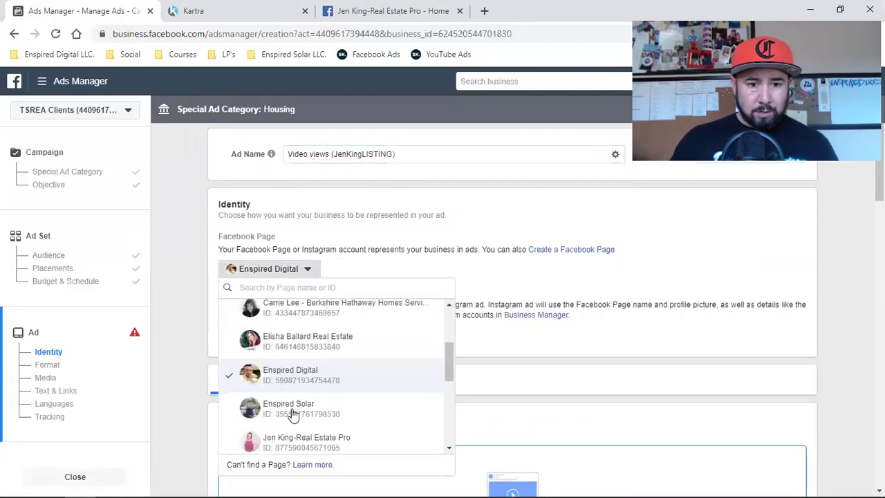
{"action": "left_click", "coordinate": [306, 440]}
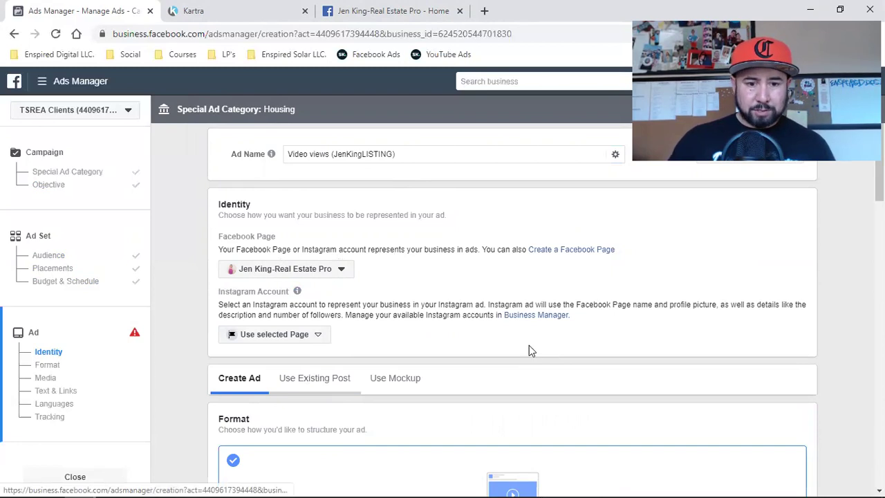
{"action": "scroll", "coordinate": [528, 344], "scroll_direction": "down", "scroll_amount": 1}
- Select the existing 'Check out the new video' Lake Mary listing post as the ad's creative
{"action": "scroll", "coordinate": [521, 342], "scroll_direction": "down", "scroll_amount": 2}
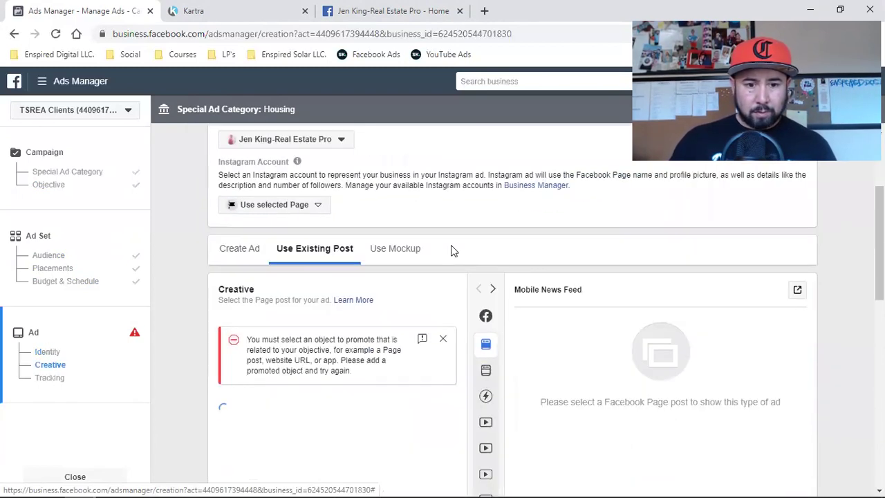
{"action": "left_click", "coordinate": [247, 331]}
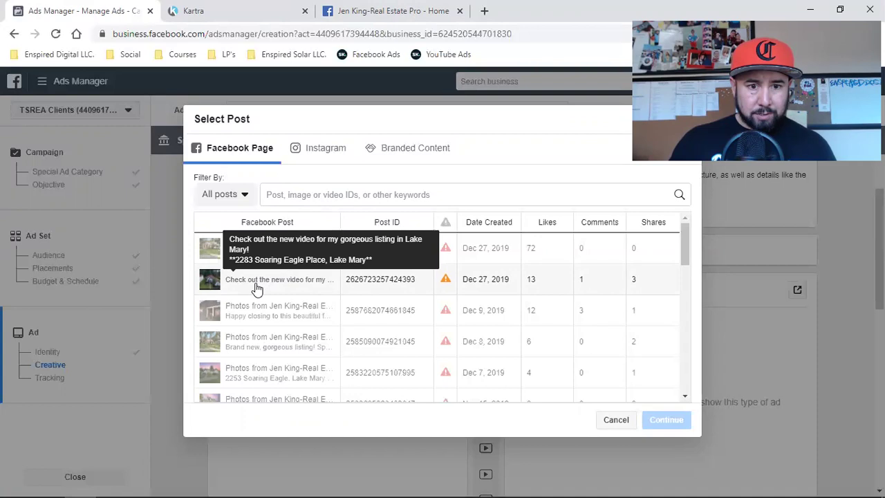
{"action": "left_click", "coordinate": [366, 11]}
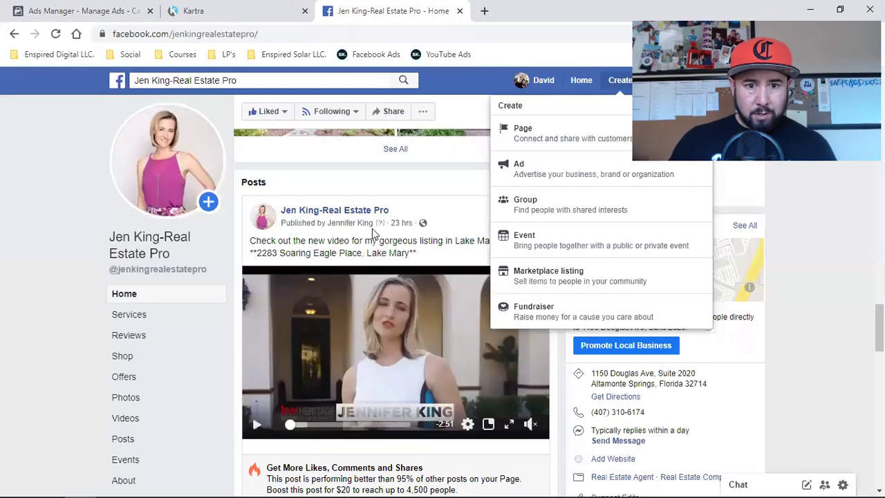
{"action": "double_click", "coordinate": [322, 251]}
{"action": "left_click", "coordinate": [123, 8]}
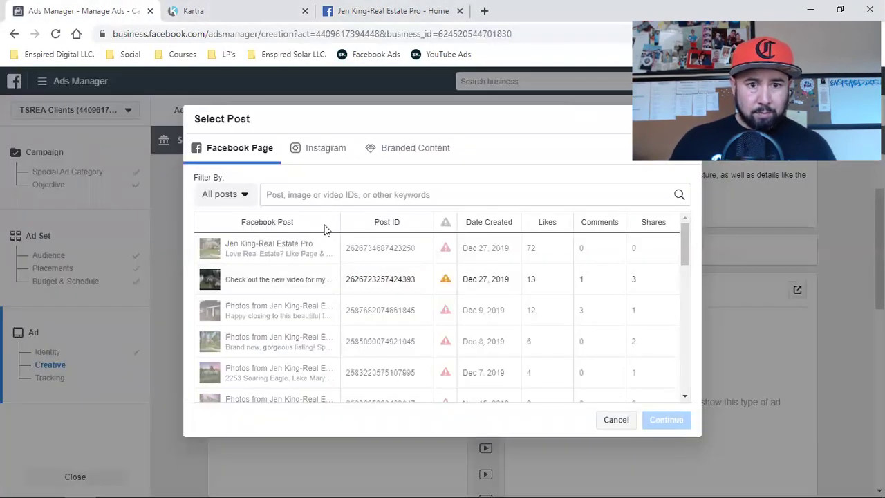
{"action": "left_click", "coordinate": [259, 282]}
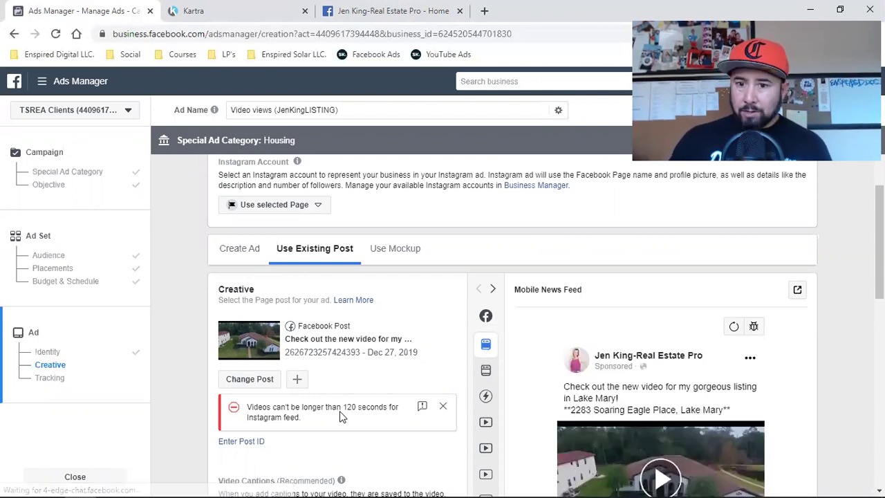
- Start adding a call-to-action button to the Lake Mary listing video post
{"action": "scroll", "coordinate": [604, 429], "scroll_direction": "down", "scroll_amount": 2}
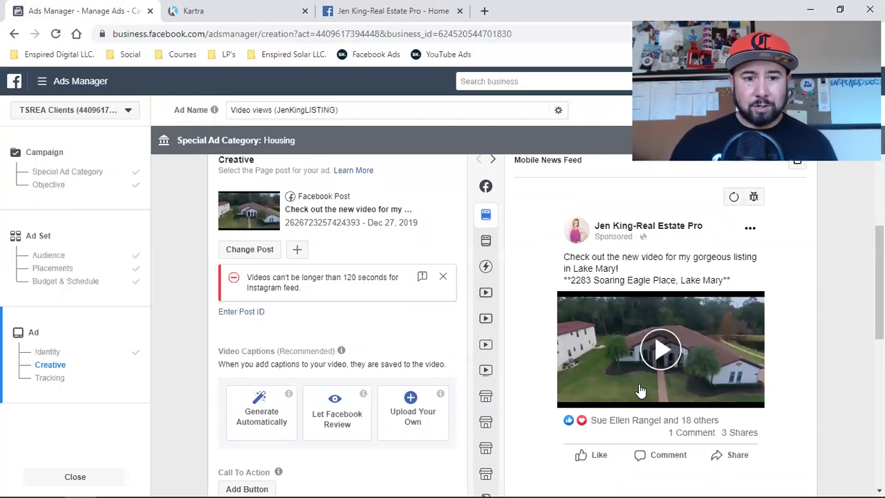
{"action": "scroll", "coordinate": [408, 415], "scroll_direction": "down", "scroll_amount": 2}
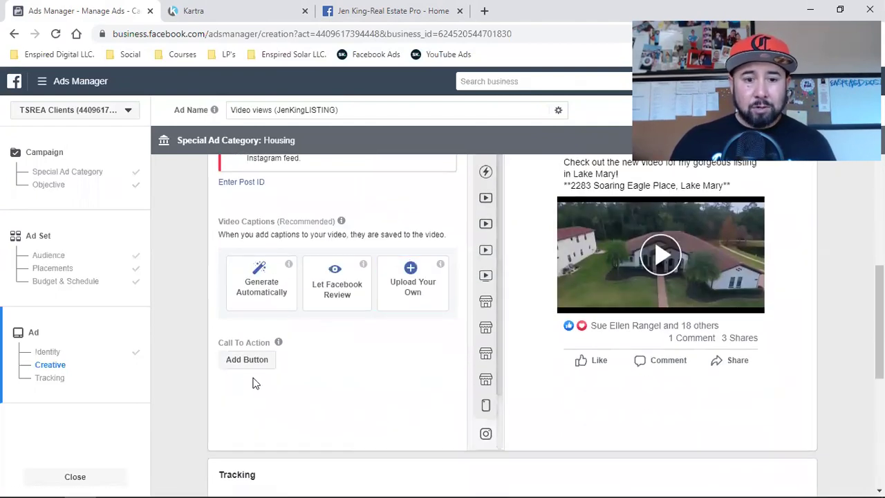
{"action": "left_click", "coordinate": [253, 361]}
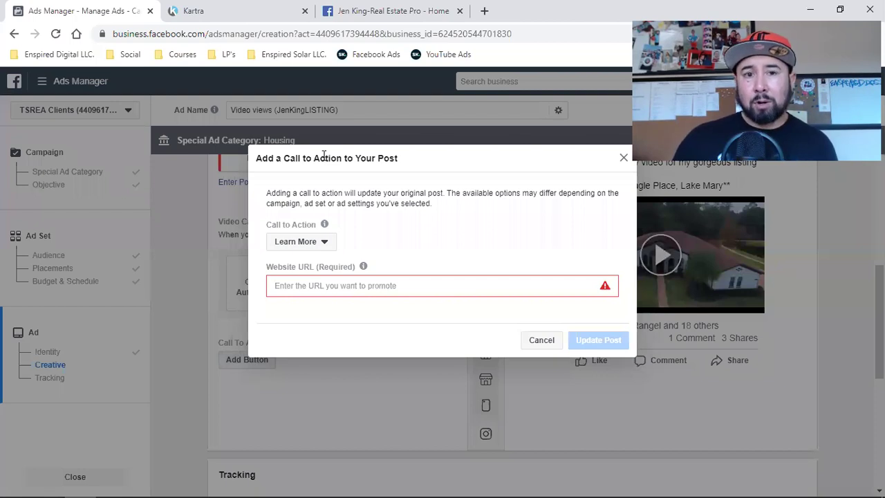
- Set the post's call to action to Send Message and update the post
{"action": "left_click", "coordinate": [377, 11]}
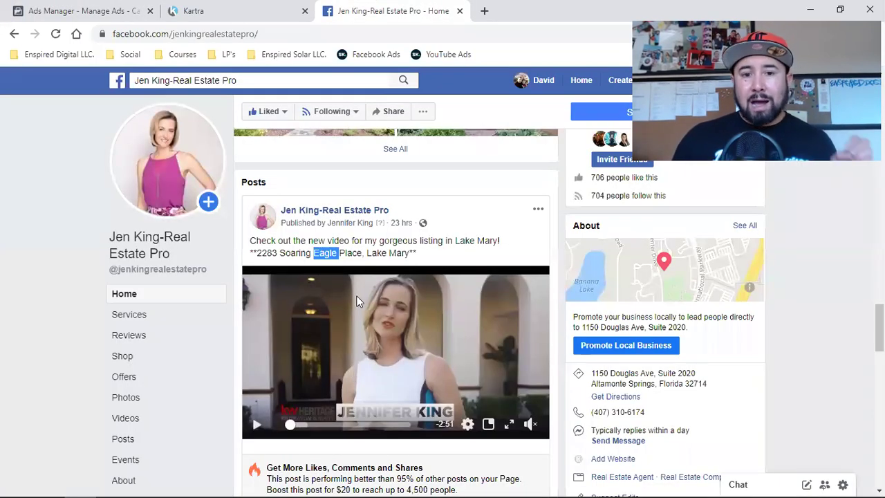
{"action": "left_click", "coordinate": [388, 252]}
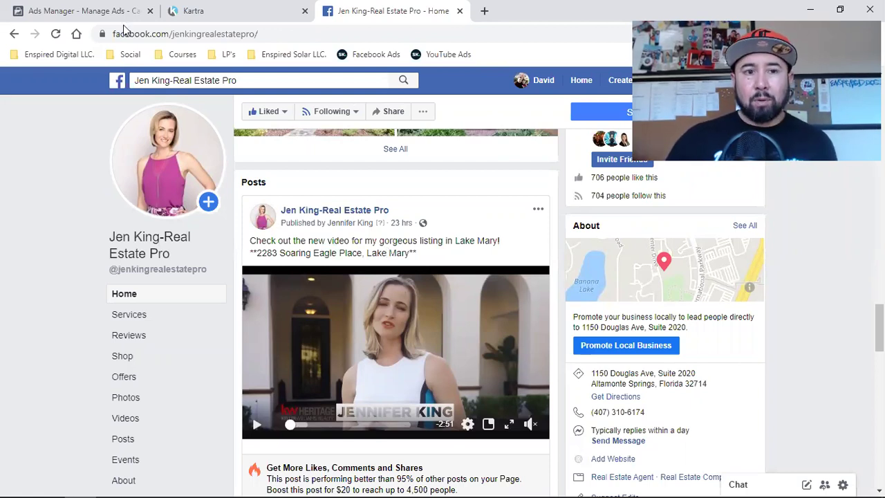
{"action": "left_click", "coordinate": [89, 9]}
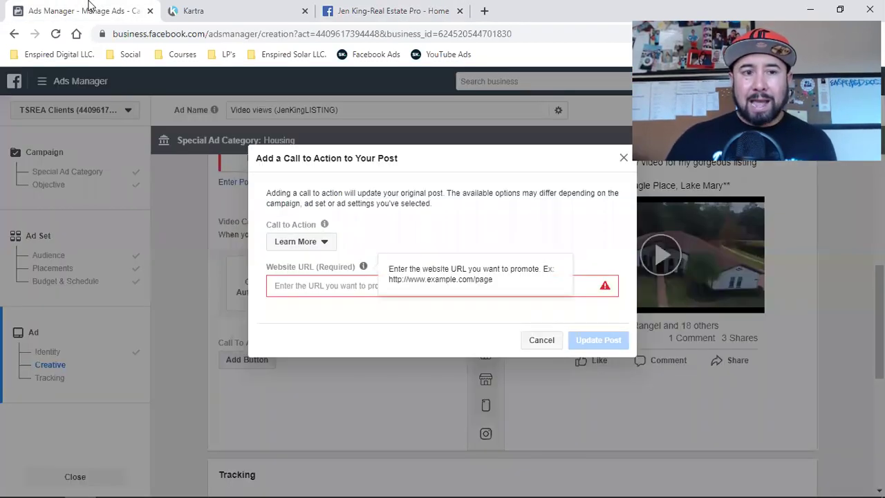
{"action": "left_click", "coordinate": [316, 241]}
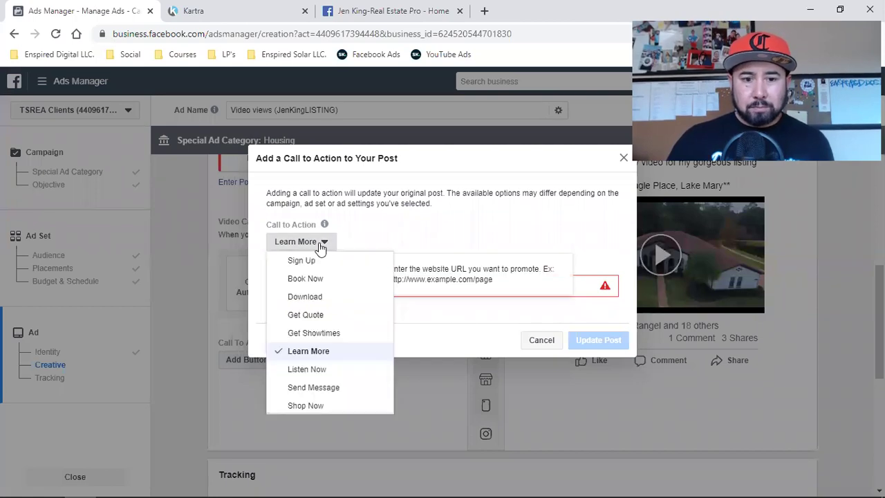
{"action": "left_click", "coordinate": [330, 387]}
{"action": "left_click", "coordinate": [596, 322]}
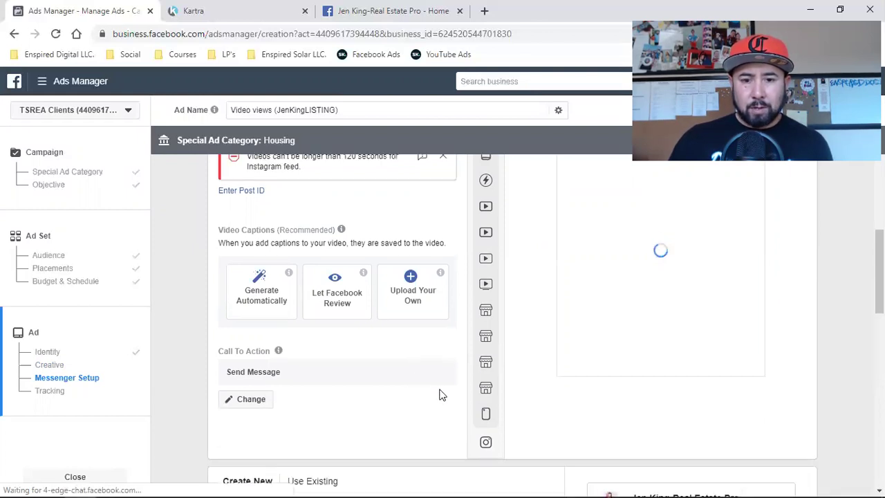
- Scroll through the ad setup down to the Tracking section
{"action": "scroll", "coordinate": [440, 393], "scroll_direction": "up", "scroll_amount": 2}
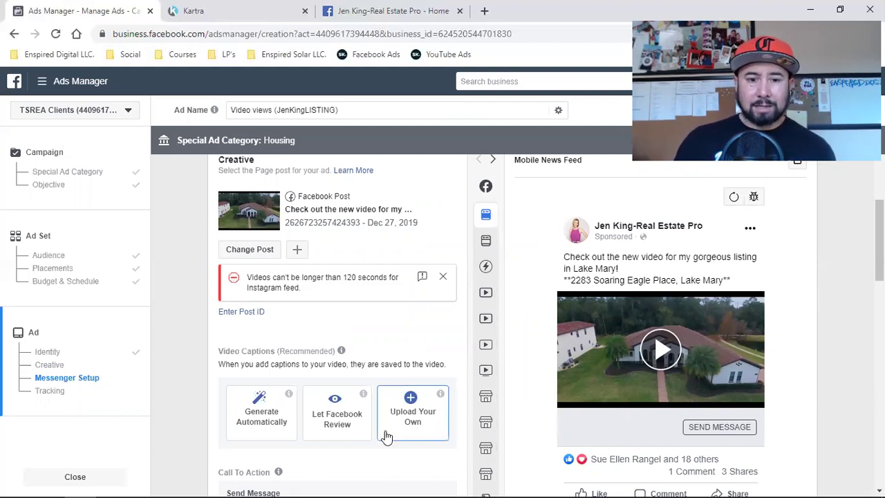
{"action": "scroll", "coordinate": [385, 435], "scroll_direction": "down", "scroll_amount": 5}
{"action": "scroll", "coordinate": [386, 435], "scroll_direction": "down", "scroll_amount": 2}
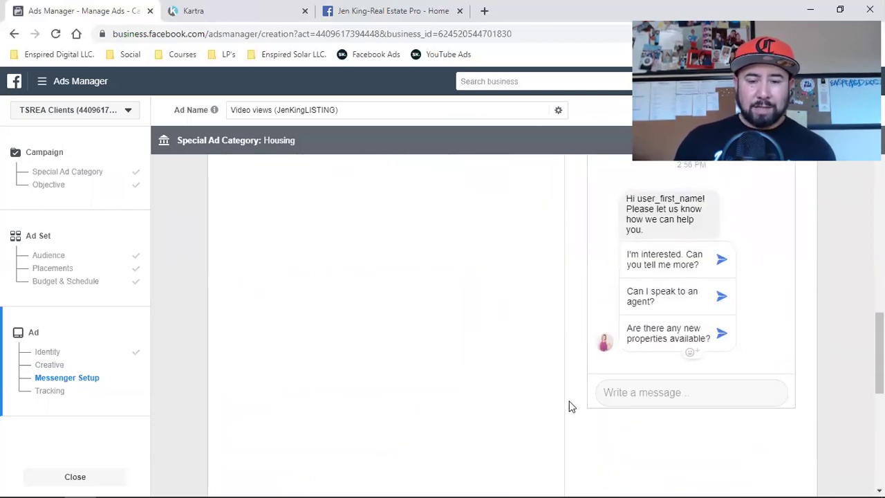
{"action": "scroll", "coordinate": [569, 405], "scroll_direction": "down", "scroll_amount": 6}
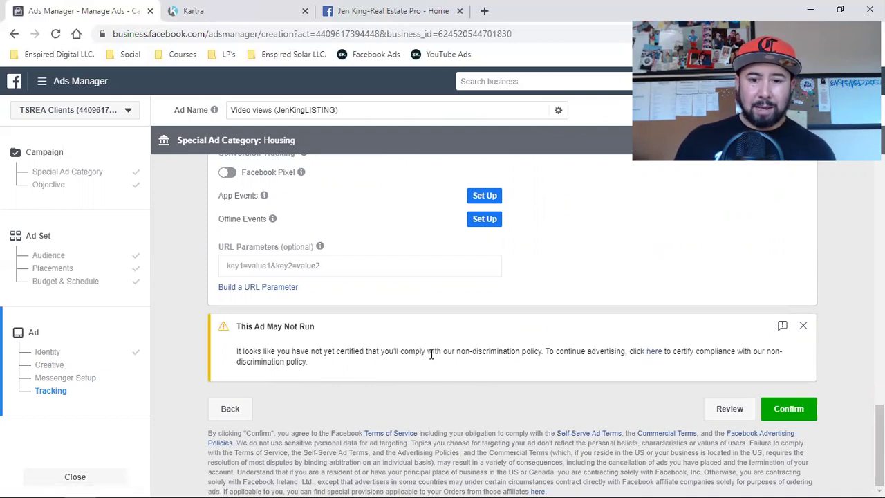
- Open the non-discrimination policy certification page from the 'This Ad May Not Run' warning and read it
{"action": "left_click", "coordinate": [653, 354]}
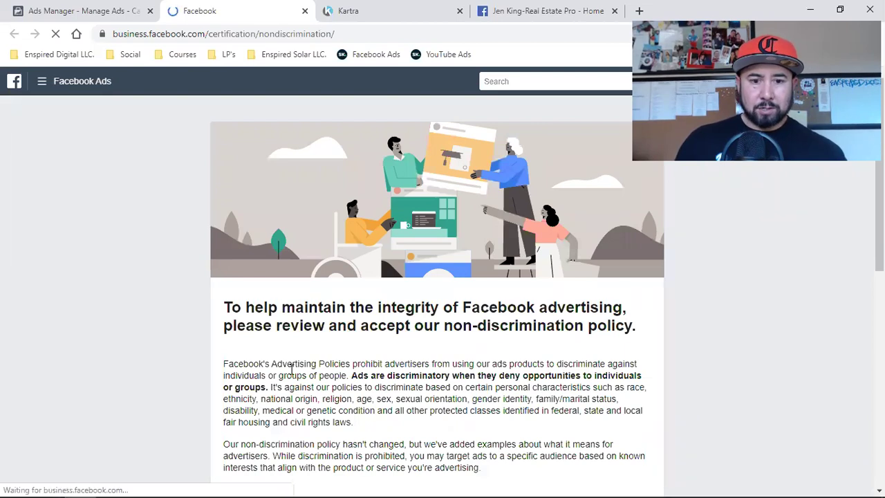
{"action": "scroll", "coordinate": [419, 392], "scroll_direction": "down", "scroll_amount": 3}
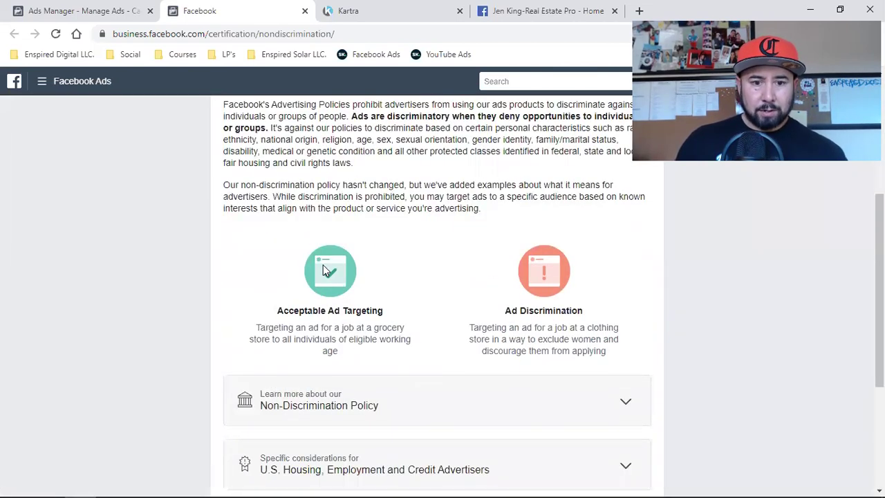
{"action": "scroll", "coordinate": [338, 334], "scroll_direction": "down", "scroll_amount": 2}
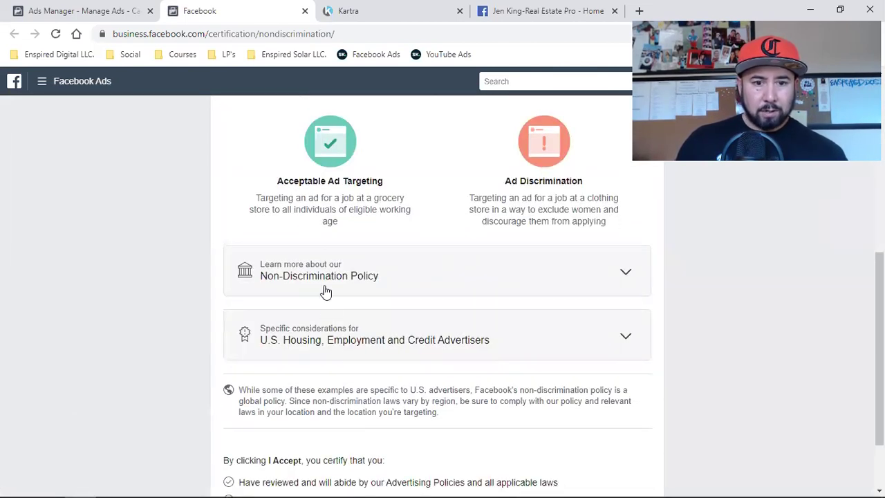
{"action": "scroll", "coordinate": [325, 367], "scroll_direction": "down", "scroll_amount": 1}
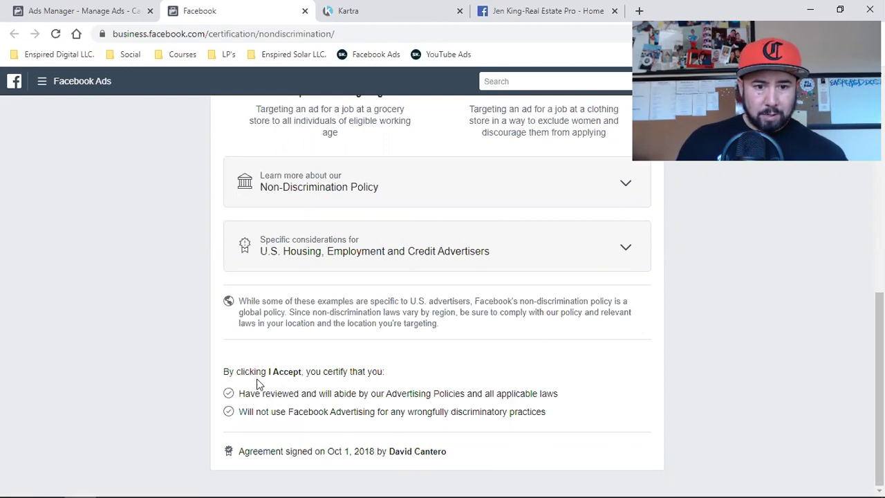
{"action": "scroll", "coordinate": [318, 371], "scroll_direction": "up", "scroll_amount": 5}
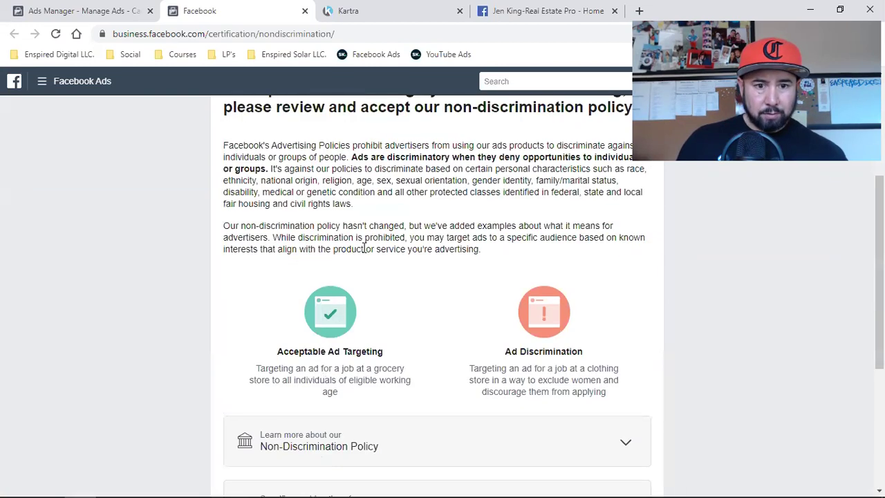
{"action": "scroll", "coordinate": [565, 339], "scroll_direction": "down", "scroll_amount": 10}
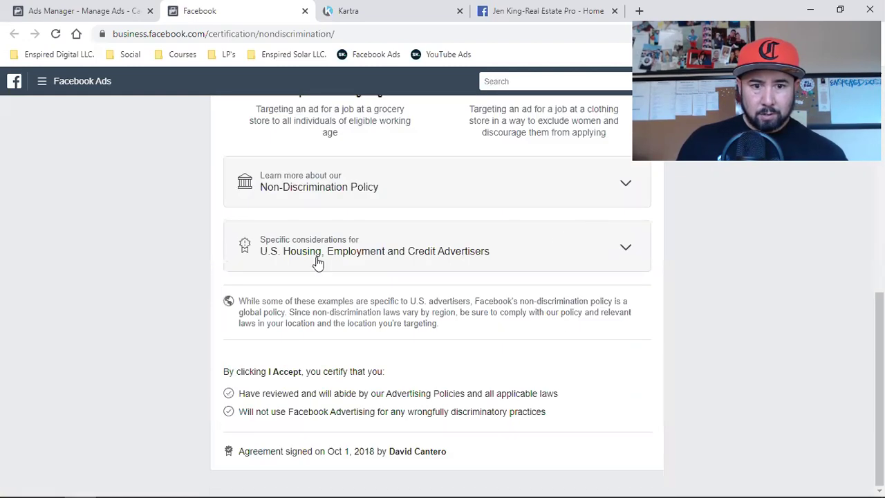
- Expand the Non-Discrimination Policy and U.S. Housing, Employment and Credit Advertisers guidance sections
{"action": "left_click", "coordinate": [329, 196]}
{"action": "scroll", "coordinate": [392, 299], "scroll_direction": "down", "scroll_amount": 5}
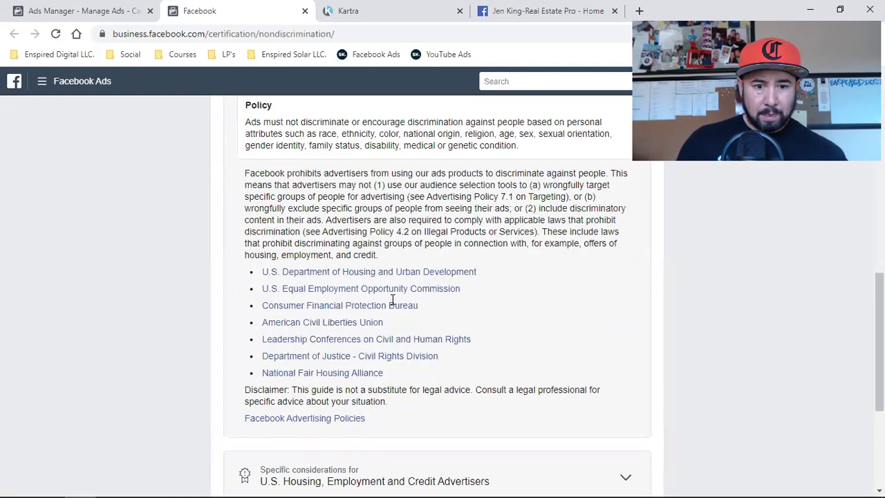
{"action": "left_click", "coordinate": [345, 258]}
{"action": "scroll", "coordinate": [431, 322], "scroll_direction": "down", "scroll_amount": 5}
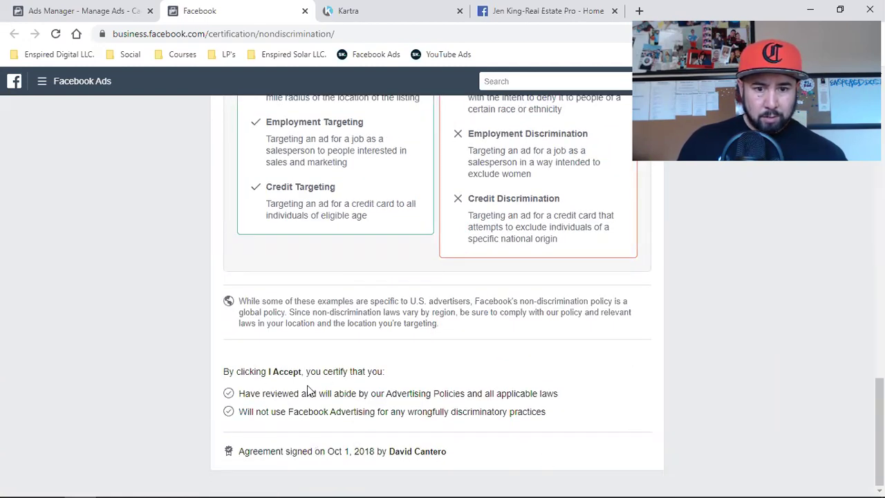
{"action": "scroll", "coordinate": [382, 328], "scroll_direction": "up", "scroll_amount": 5}
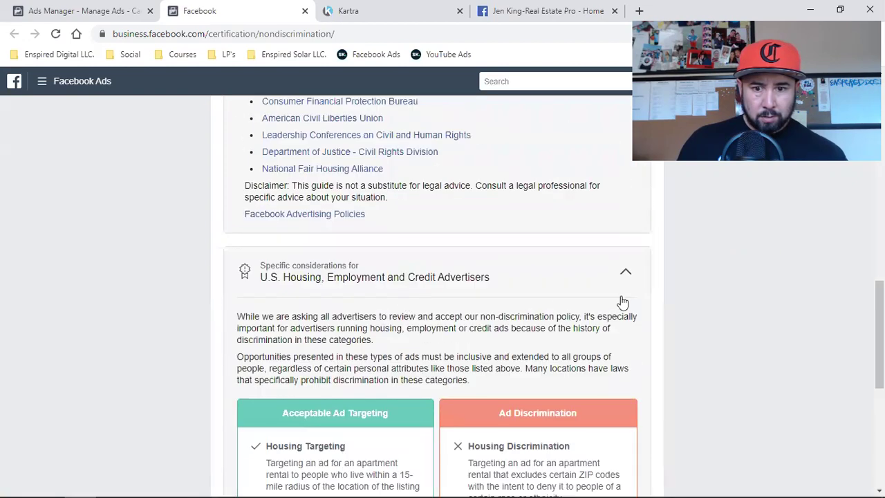
{"action": "scroll", "coordinate": [446, 296], "scroll_direction": "up", "scroll_amount": 4}
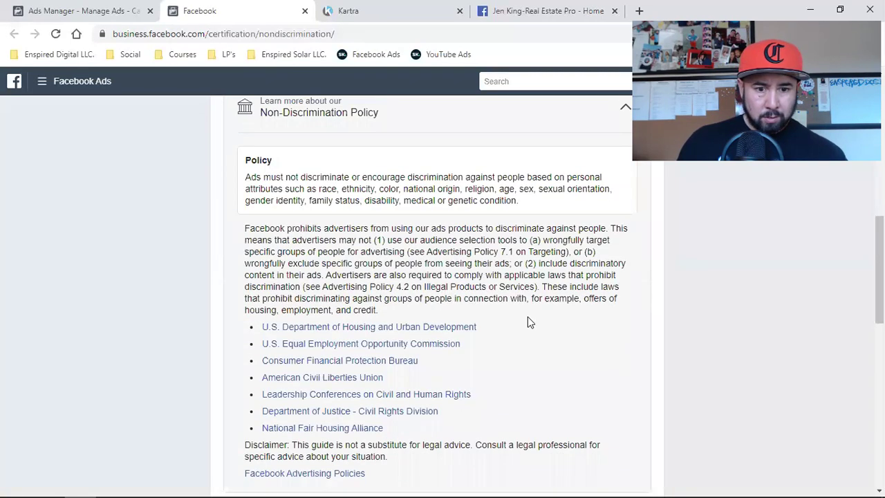
{"action": "scroll", "coordinate": [415, 290], "scroll_direction": "up", "scroll_amount": 2}
{"action": "left_click", "coordinate": [304, 269]}
{"action": "scroll", "coordinate": [470, 275], "scroll_direction": "up", "scroll_amount": 1}
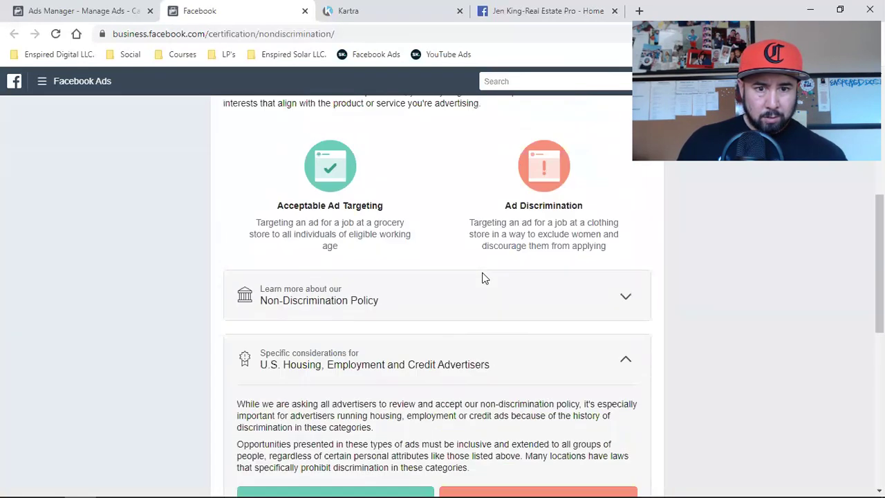
{"action": "scroll", "coordinate": [482, 276], "scroll_direction": "up", "scroll_amount": 3}
{"action": "scroll", "coordinate": [490, 210], "scroll_direction": "up", "scroll_amount": 3}
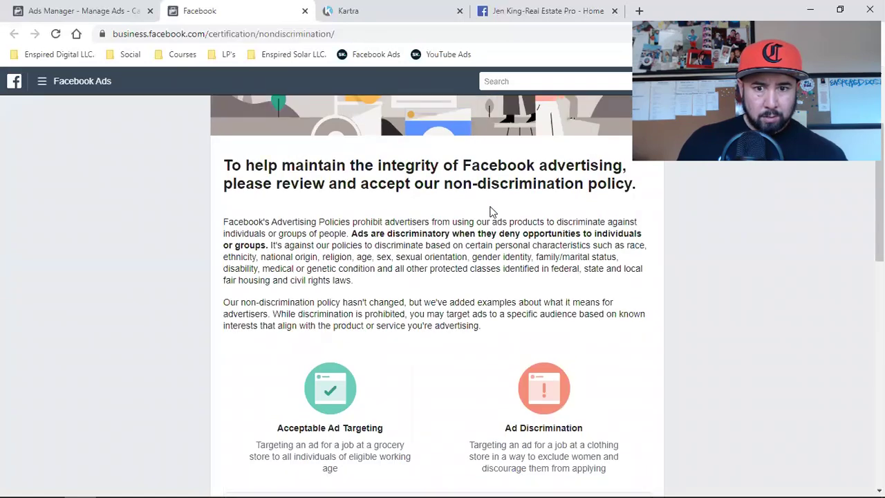
{"action": "scroll", "coordinate": [276, 318], "scroll_direction": "down", "scroll_amount": 9}
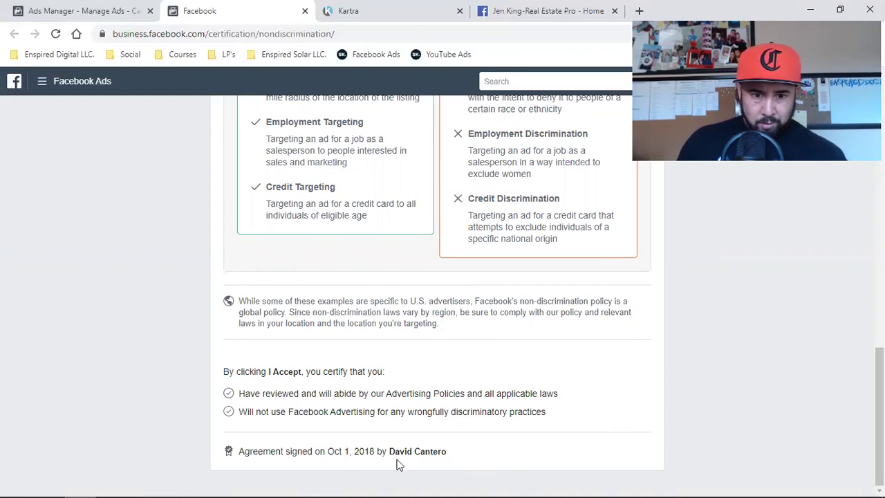
{"action": "scroll", "coordinate": [506, 453], "scroll_direction": "up", "scroll_amount": 10}
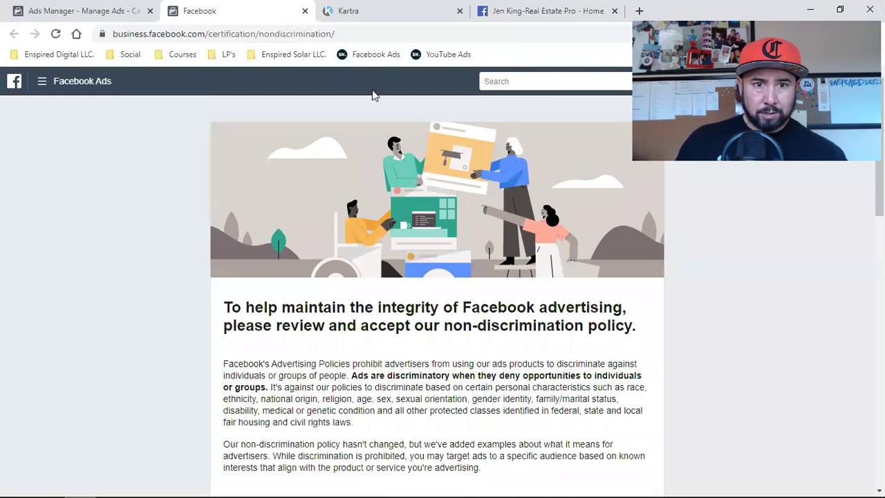
- Publish the Video views (JenKingLISTING) ad and show the ads inside that campaign
{"action": "left_click", "coordinate": [348, 10]}
{"action": "left_click", "coordinate": [76, 8]}
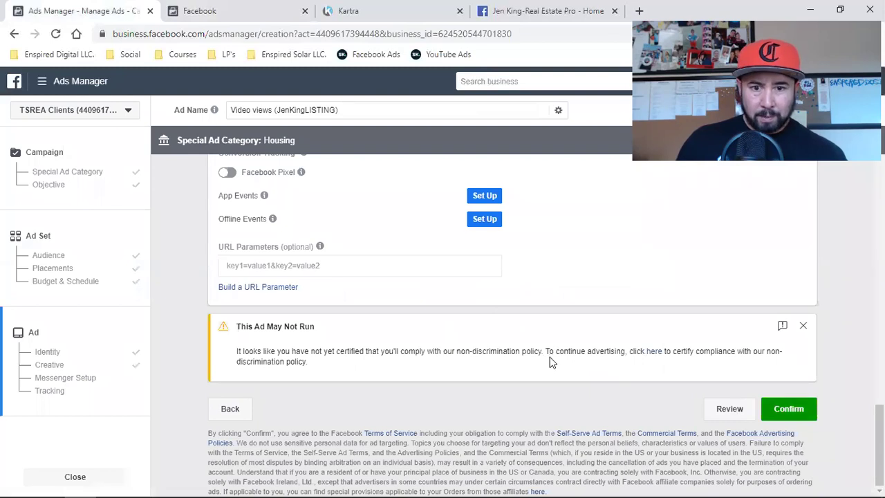
{"action": "scroll", "coordinate": [550, 362], "scroll_direction": "up", "scroll_amount": 10}
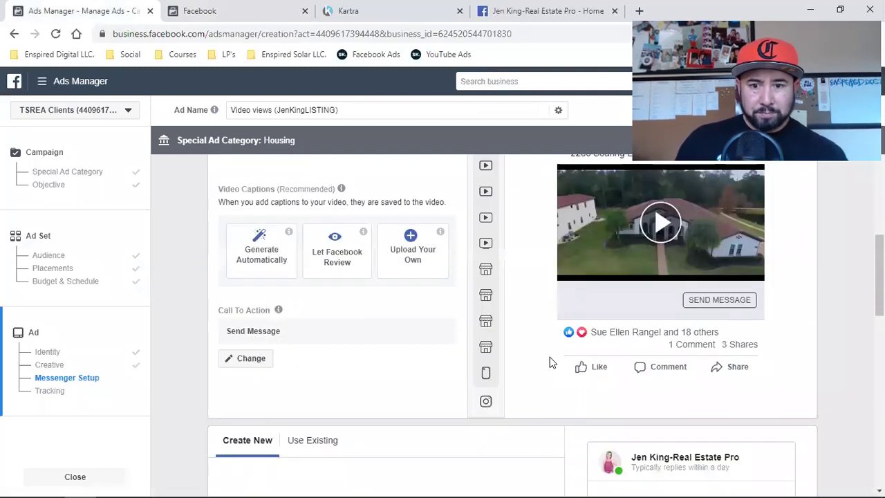
{"action": "scroll", "coordinate": [549, 356], "scroll_direction": "up", "scroll_amount": 5}
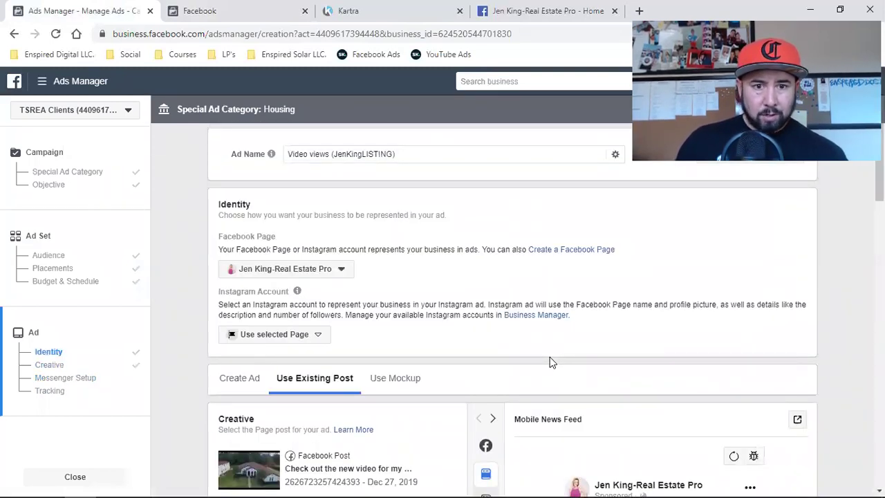
{"action": "scroll", "coordinate": [549, 356], "scroll_direction": "down", "scroll_amount": 15}
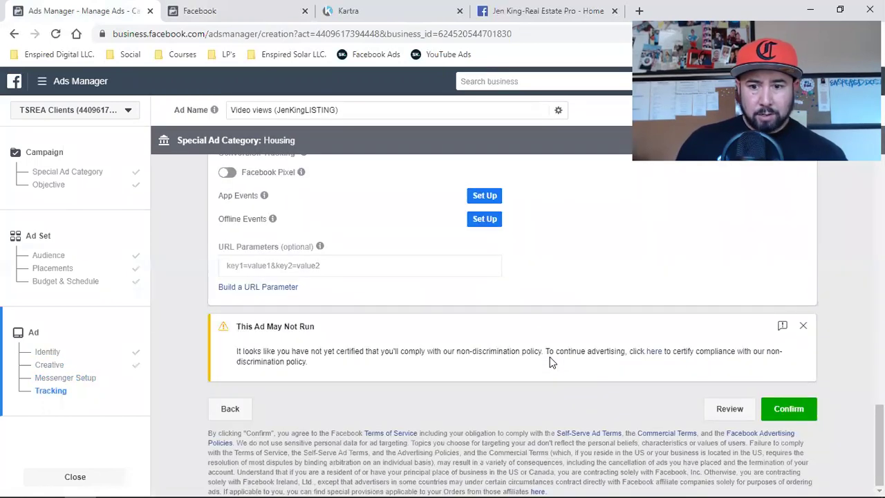
{"action": "left_click", "coordinate": [802, 411]}
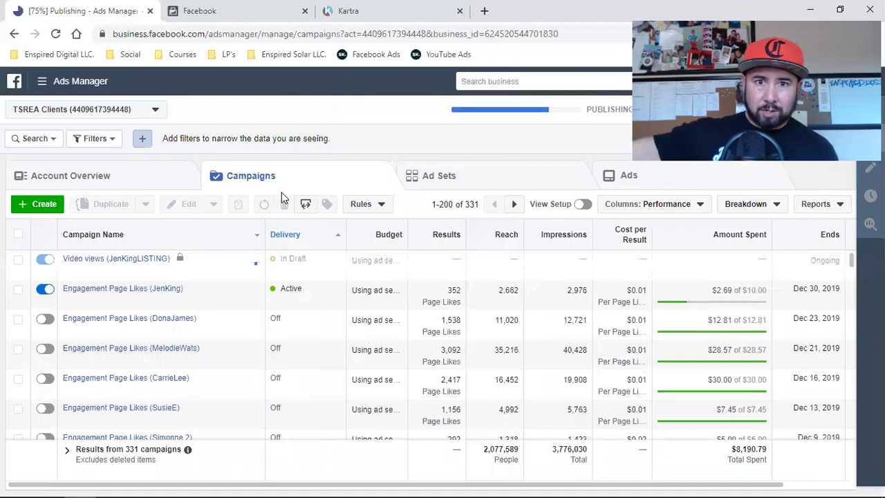
{"action": "mouse_move", "coordinate": [194, 267]}
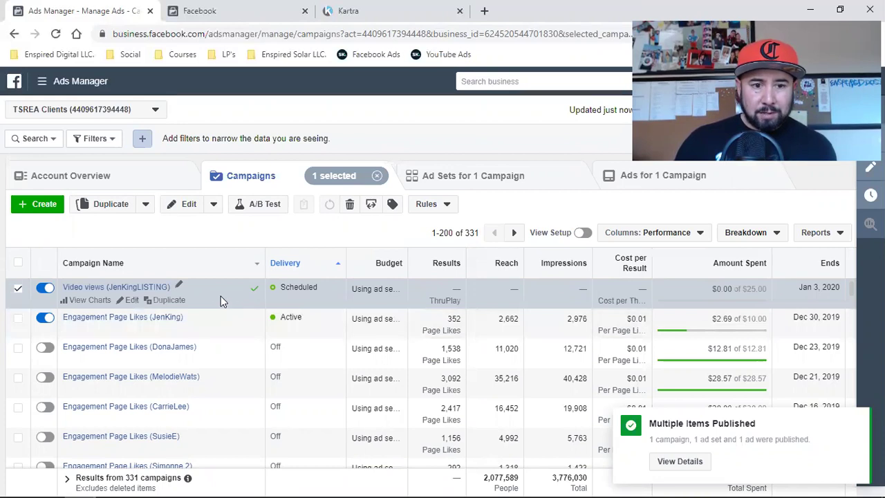
{"action": "left_click", "coordinate": [625, 181]}
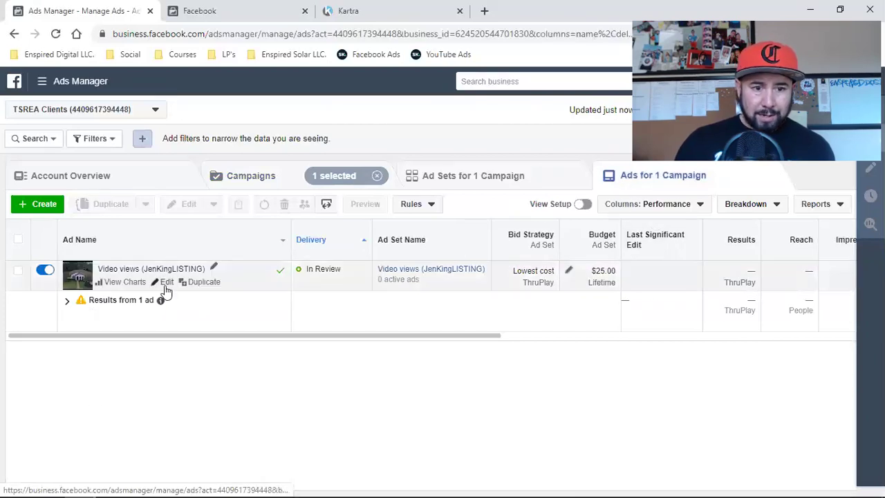
- Reopen the ad, check its desktop News Feed and Instagram Feed previews, and open preview sharing options
{"action": "left_click", "coordinate": [165, 283]}
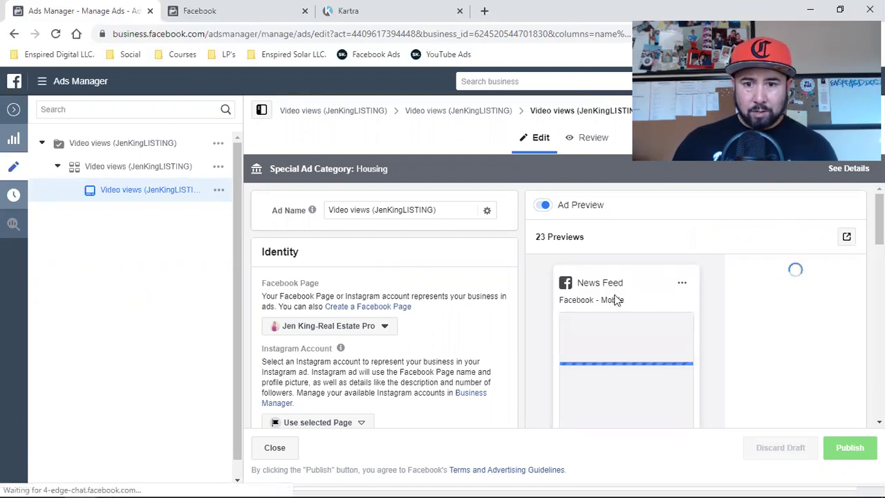
{"action": "mouse_move", "coordinate": [627, 324]}
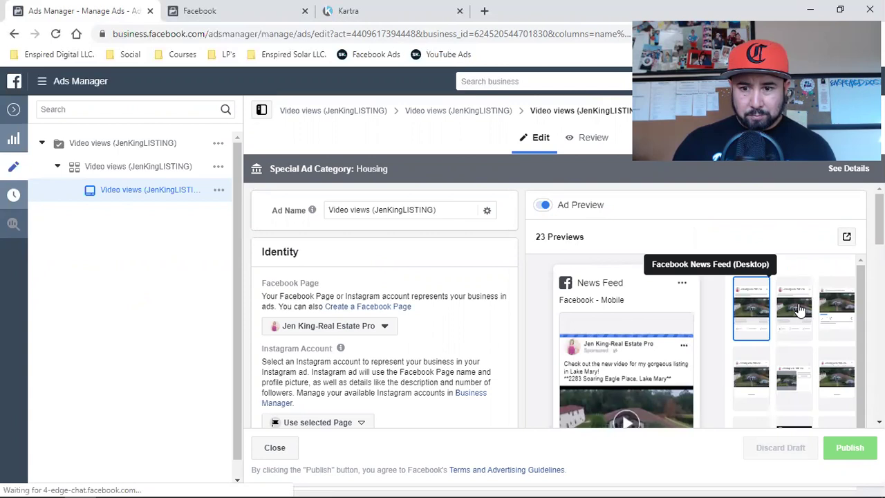
{"action": "left_click", "coordinate": [798, 309]}
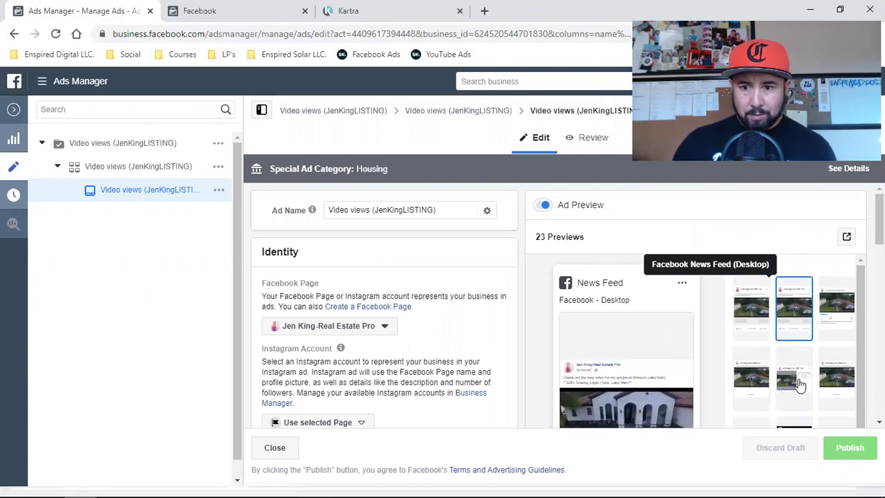
{"action": "left_click", "coordinate": [837, 311]}
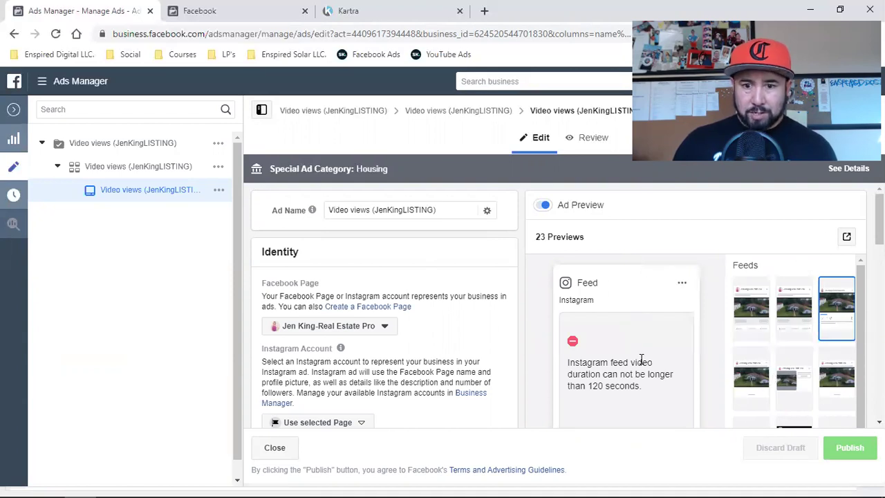
{"action": "left_click", "coordinate": [846, 240]}
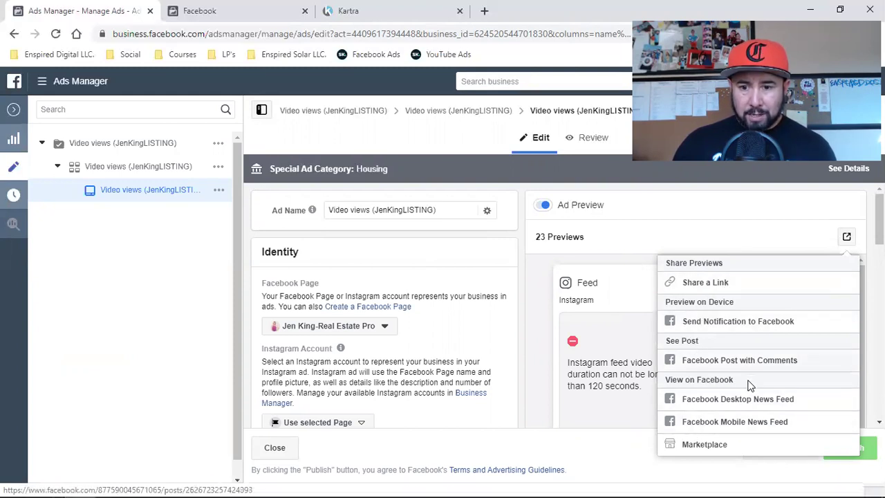
- Show the ad live in the Facebook desktop News Feed, playing a feed video with sound
{"action": "left_click", "coordinate": [734, 407]}
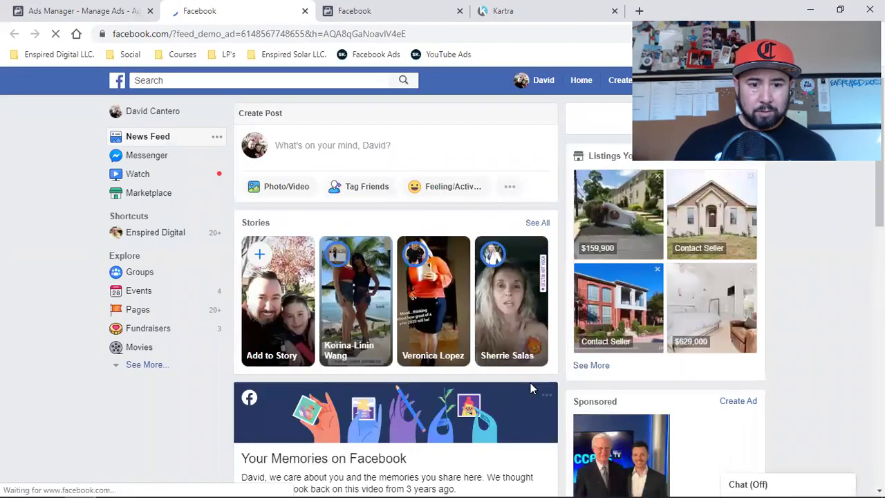
{"action": "scroll", "coordinate": [532, 388], "scroll_direction": "down", "scroll_amount": 4}
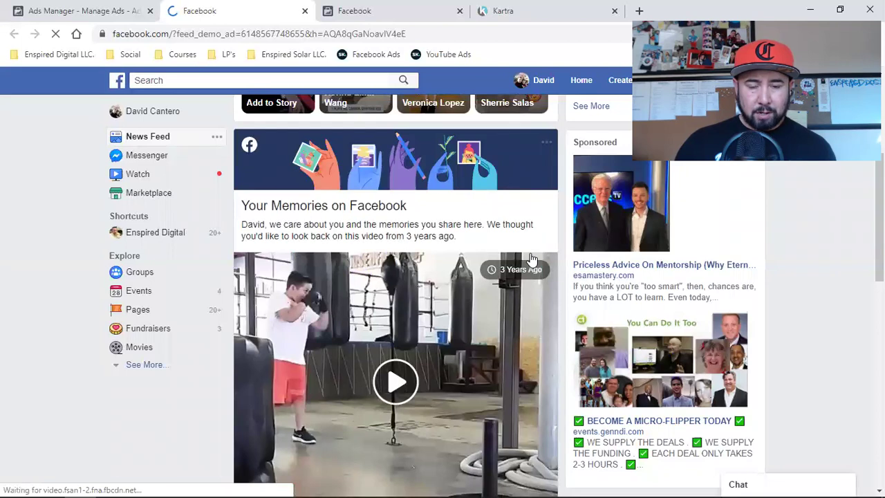
{"action": "left_click", "coordinate": [396, 383]}
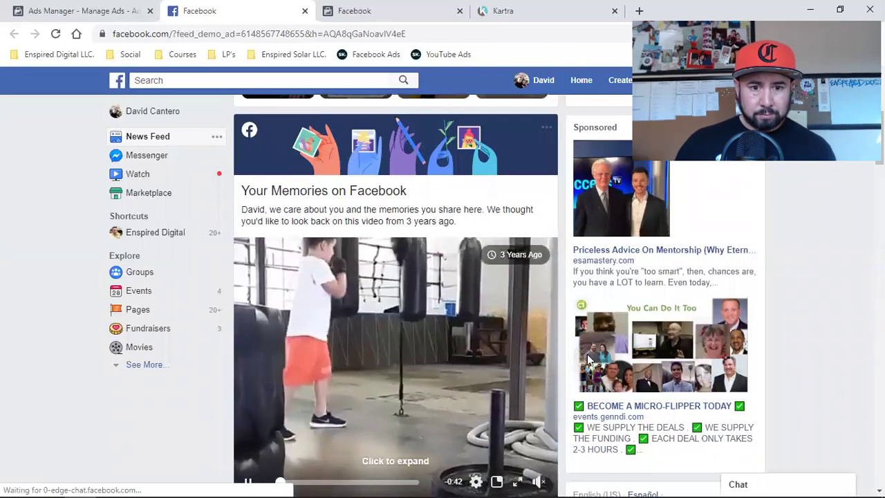
{"action": "left_click", "coordinate": [536, 482]}
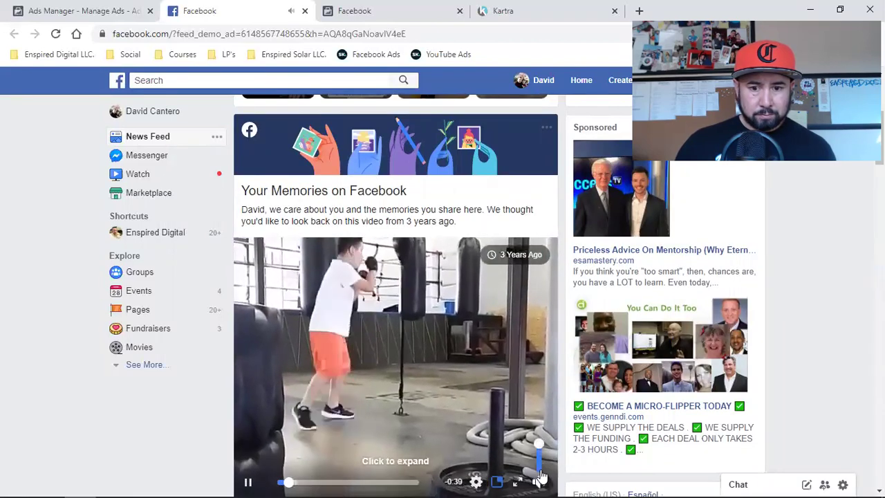
{"action": "scroll", "coordinate": [600, 349], "scroll_direction": "down", "scroll_amount": 2}
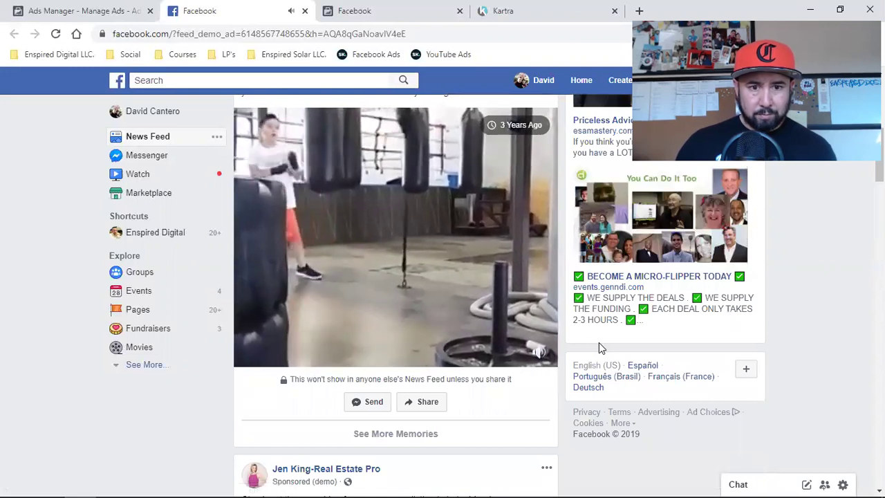
{"action": "mouse_move", "coordinate": [532, 356]}
{"action": "scroll", "coordinate": [535, 356], "scroll_direction": "up", "scroll_amount": 2}
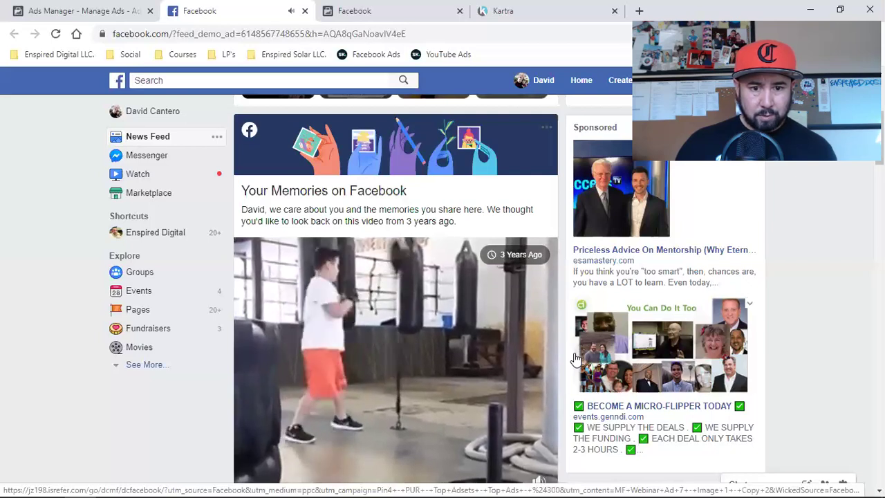
{"action": "left_click", "coordinate": [247, 481]}
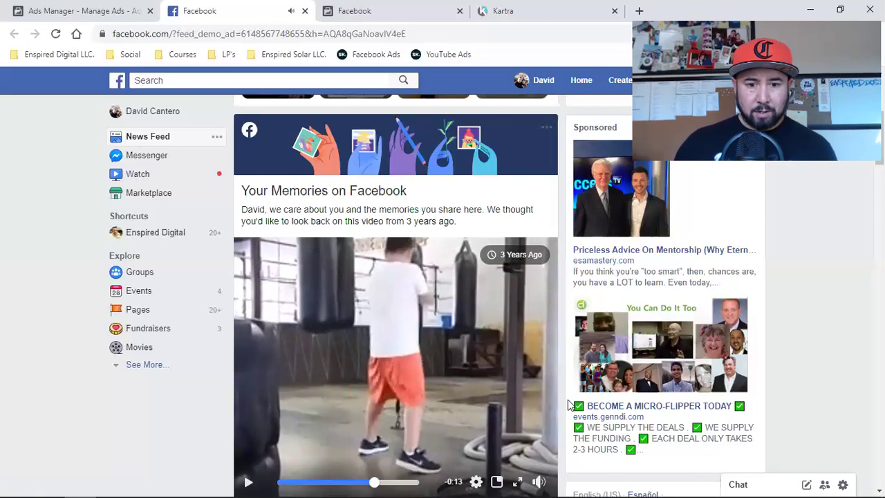
{"action": "scroll", "coordinate": [376, 369], "scroll_direction": "down", "scroll_amount": 5}
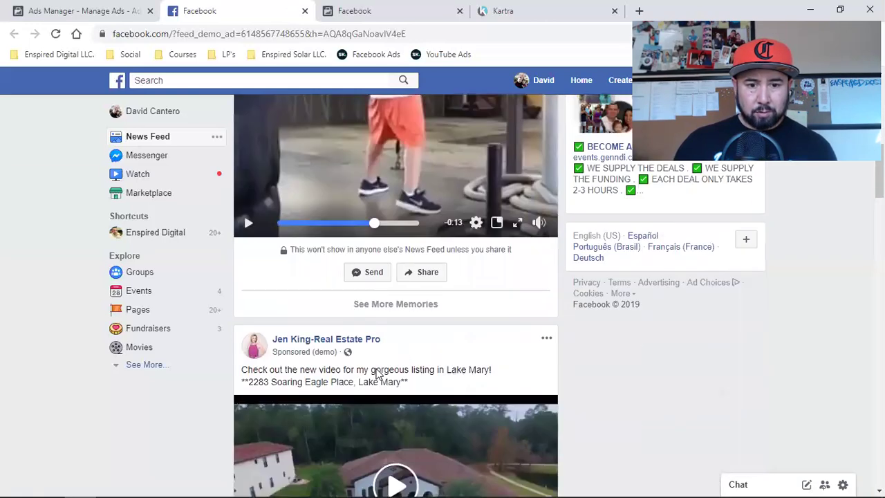
{"action": "scroll", "coordinate": [376, 369], "scroll_direction": "down", "scroll_amount": 2}
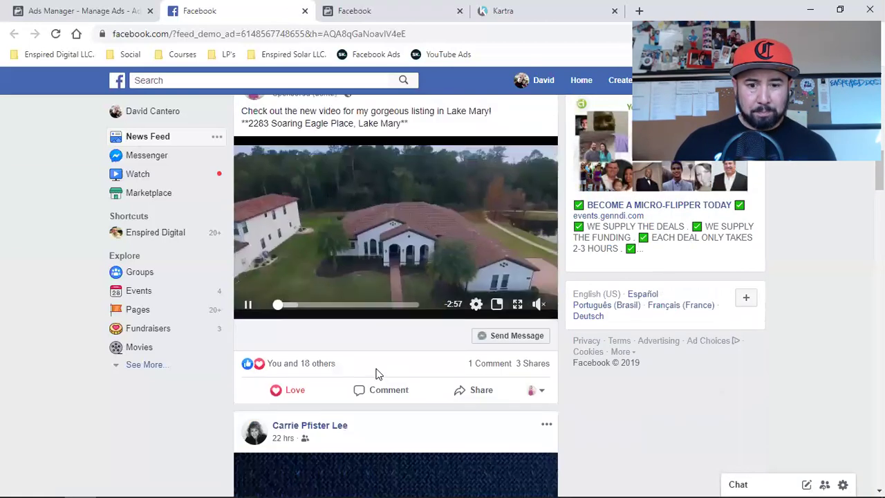
{"action": "scroll", "coordinate": [376, 374], "scroll_direction": "up", "scroll_amount": 2}
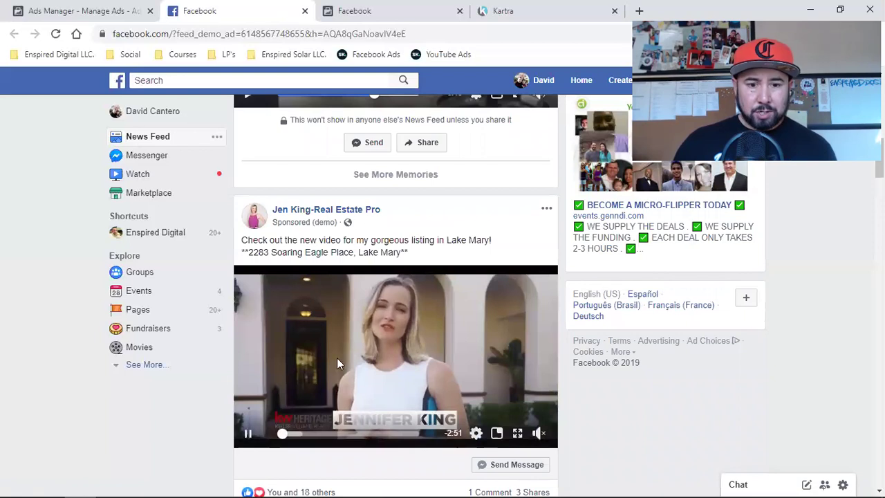
{"action": "left_click", "coordinate": [248, 433]}
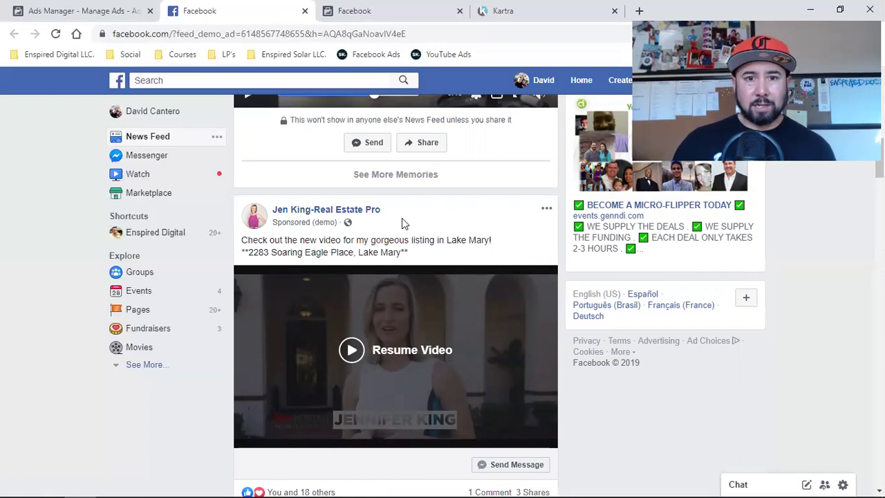
{"action": "left_click", "coordinate": [358, 8]}
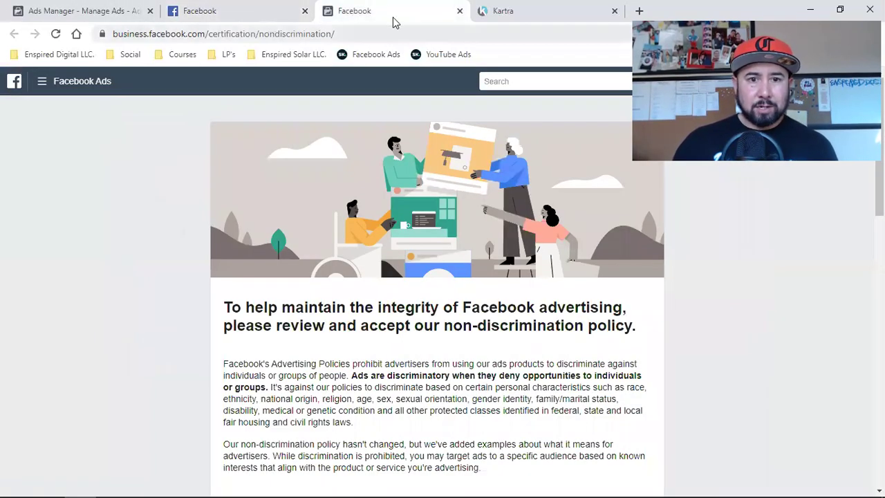
- Close the policy tab and ad editor, clear the ad selection, and go back to Campaigns
{"action": "left_click", "coordinate": [460, 11]}
{"action": "left_click", "coordinate": [89, 9]}
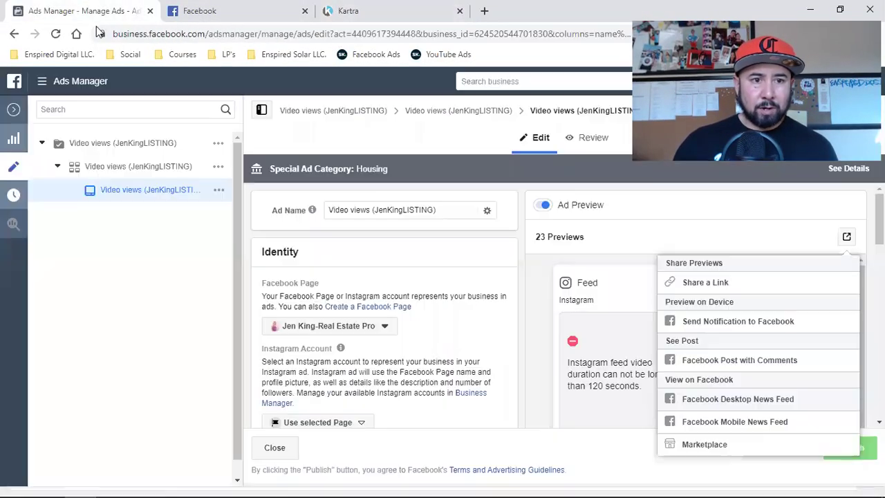
{"action": "left_click", "coordinate": [13, 110]}
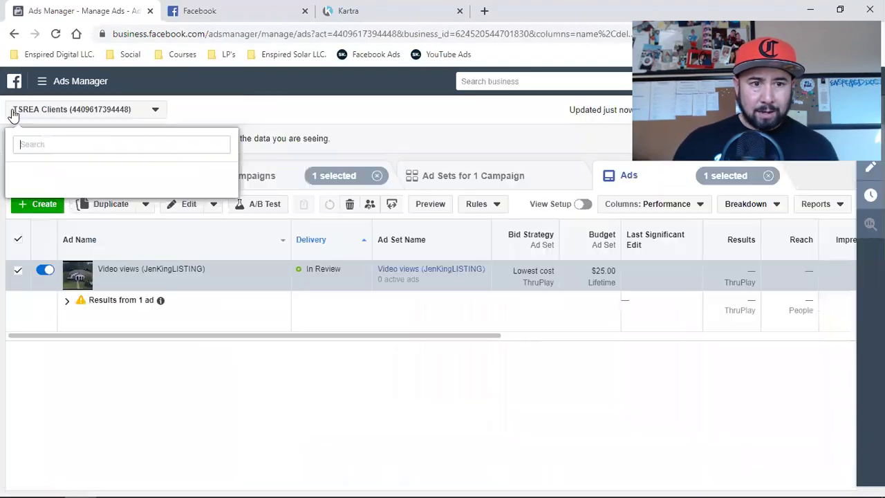
{"action": "left_click", "coordinate": [768, 177]}
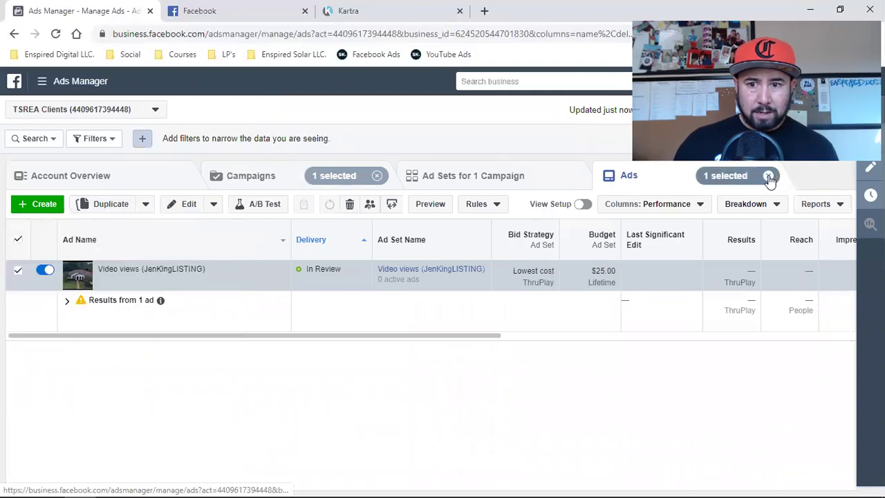
{"action": "left_click", "coordinate": [263, 177]}
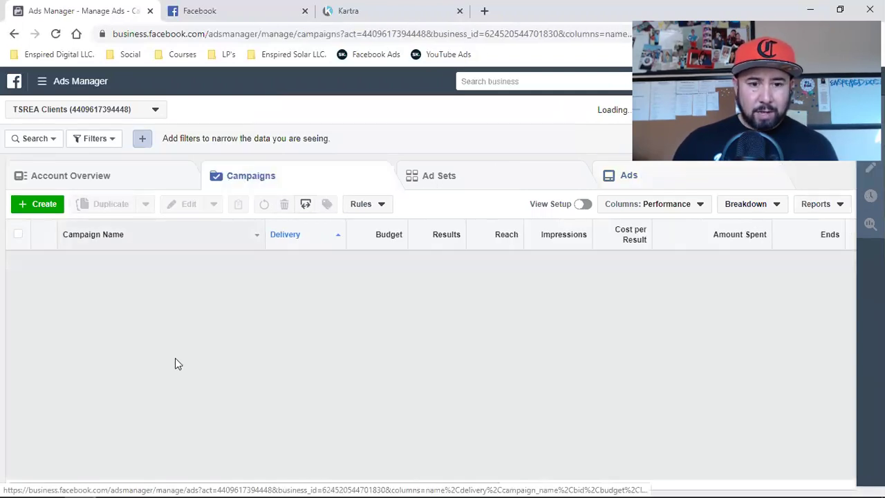